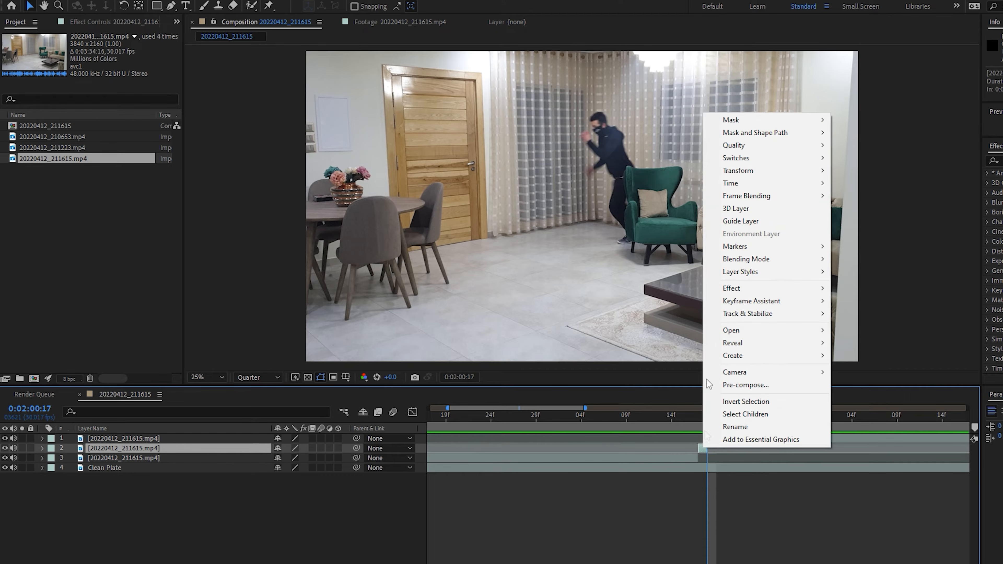
Step: Freeze the frame of the short middle segment and trim the top segment so it starts further along the timeline
{"action": "left_click", "coordinate": [861, 223]}
{"action": "left_click_drag", "start_coordinate": [727, 440], "coordinate": [816, 443]}
{"action": "left_click", "coordinate": [816, 446]}
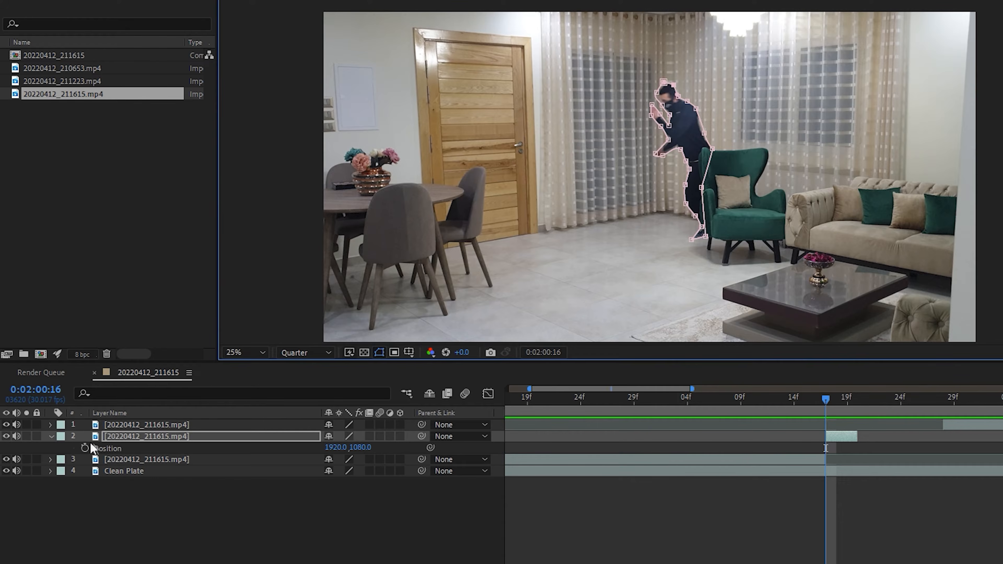
Step: Keyframe the masked segment's Position at 0:02:00:16 and move the cut-out man towards the wooden door at 0:02:00:18
{"action": "left_click", "coordinate": [71, 458]}
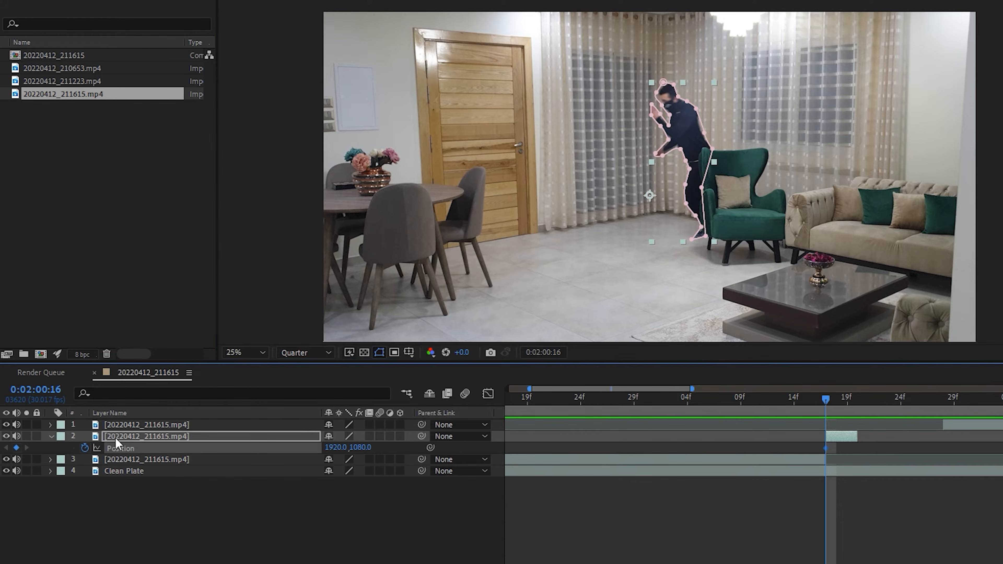
{"action": "left_click", "coordinate": [85, 448]}
{"action": "left_click", "coordinate": [1002, 58]}
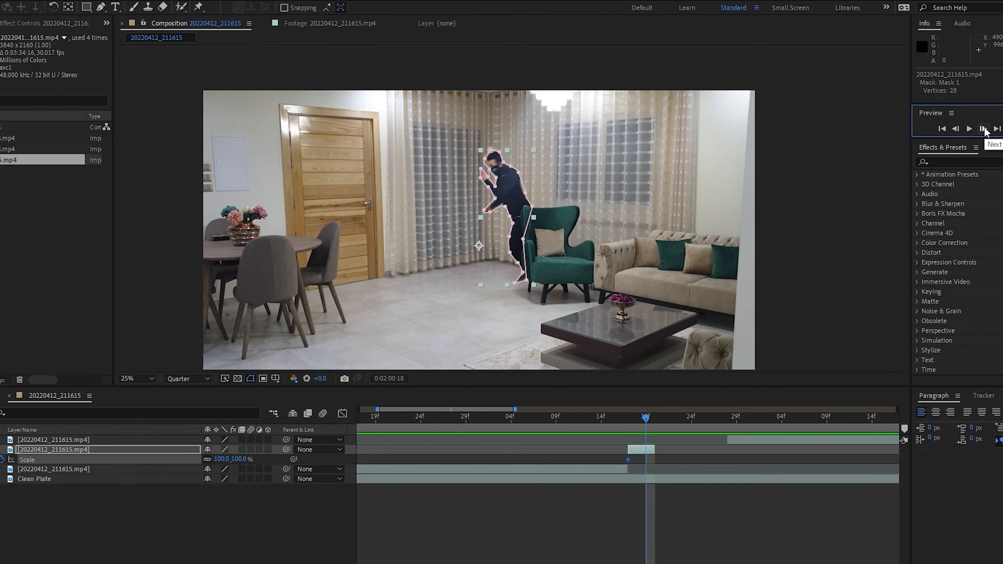
{"action": "left_click_drag", "start_coordinate": [509, 189], "coordinate": [370, 198]}
Step: Keyframe the frozen segment's Scale to grow to 120% at its final position
{"action": "key", "text": "s"}
{"action": "key", "text": "s"}
{"action": "left_click_drag", "start_coordinate": [222, 460], "coordinate": [234, 460]}
Step: Slide and trim the top footage segment so it continues directly after the frozen segment at 0:02:00:19
{"action": "key", "text": "Page_Down"}
{"action": "left_click_drag", "start_coordinate": [742, 441], "coordinate": [582, 441]}
{"action": "left_click_drag", "start_coordinate": [699, 440], "coordinate": [576, 443]}
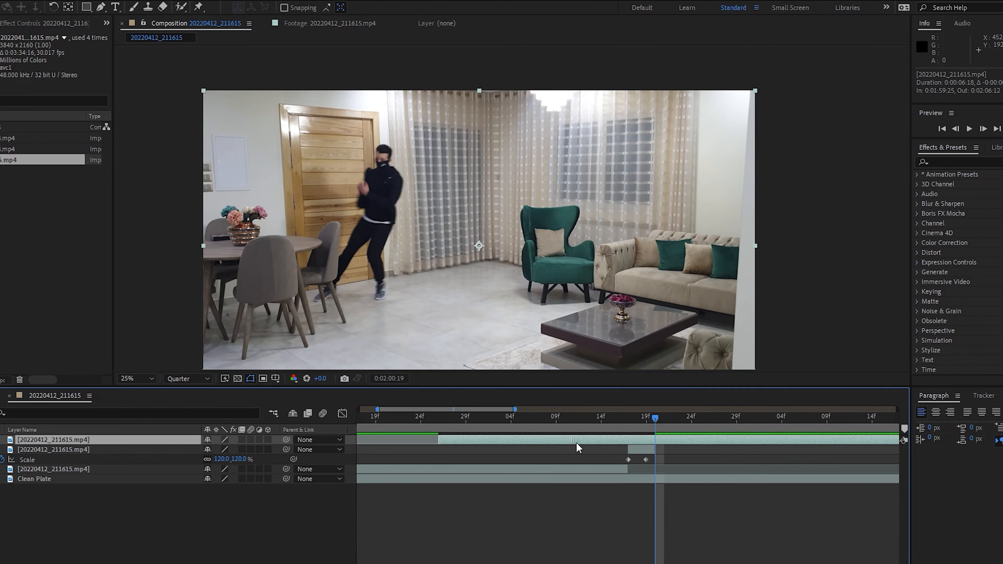
{"action": "left_click_drag", "start_coordinate": [443, 441], "coordinate": [493, 440]}
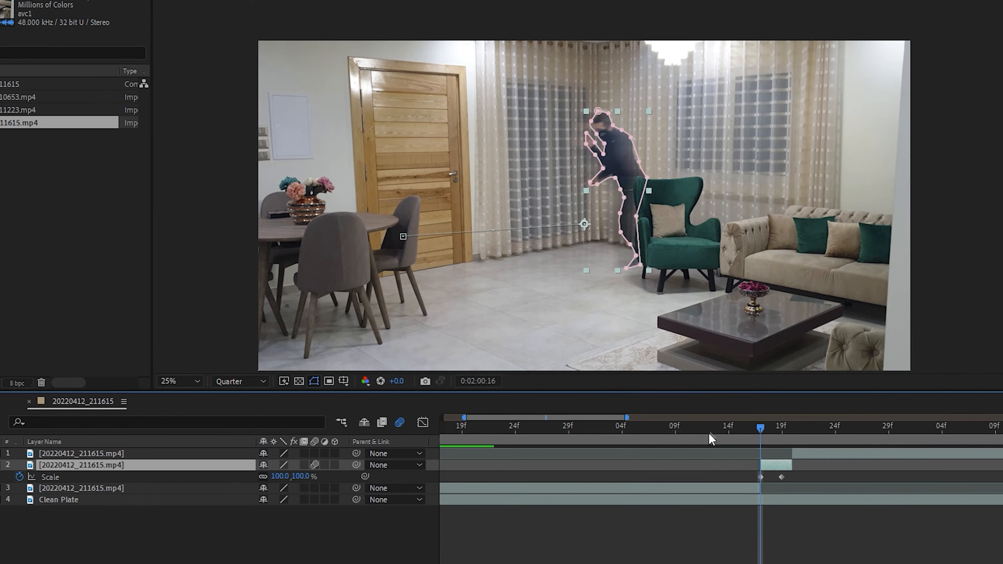
Step: Play back the first teleport transition from just before the frozen segment
{"action": "left_click_drag", "start_coordinate": [759, 422], "coordinate": [712, 426]}
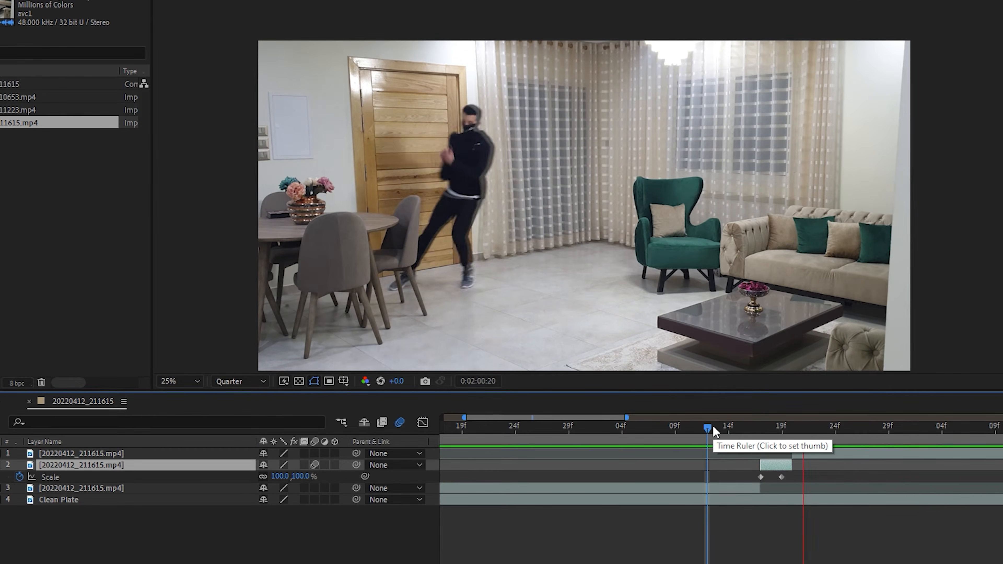
{"action": "left_click", "coordinate": [685, 428]}
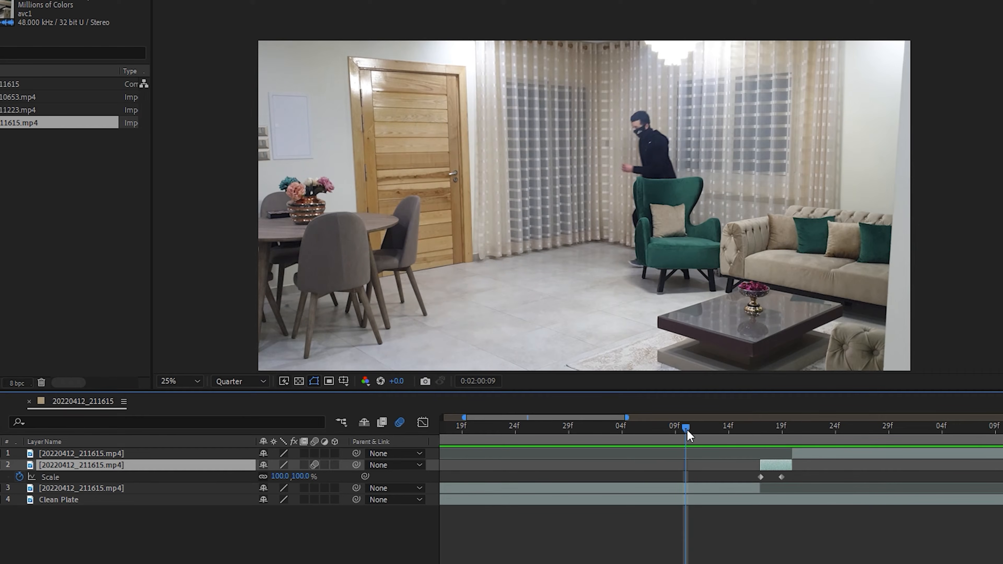
{"action": "key", "text": "space"}
{"action": "key", "text": "space"}
{"action": "left_click_drag", "start_coordinate": [793, 452], "coordinate": [700, 433]}
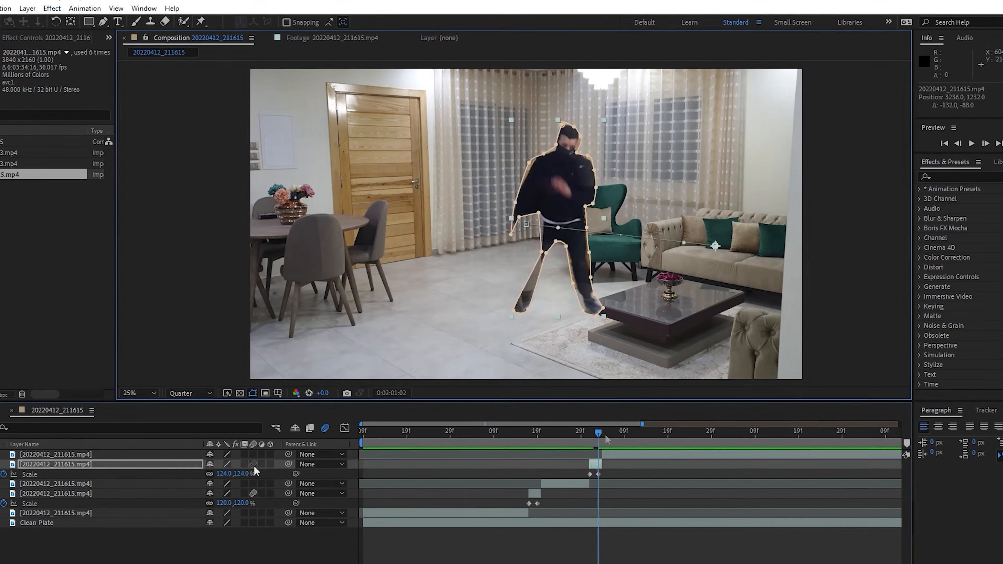
Step: Freeze the frame of the second short teleport segment
{"action": "right_click", "coordinate": [675, 464]}
{"action": "mouse_move", "coordinate": [706, 202]}
{"action": "left_click", "coordinate": [828, 215]}
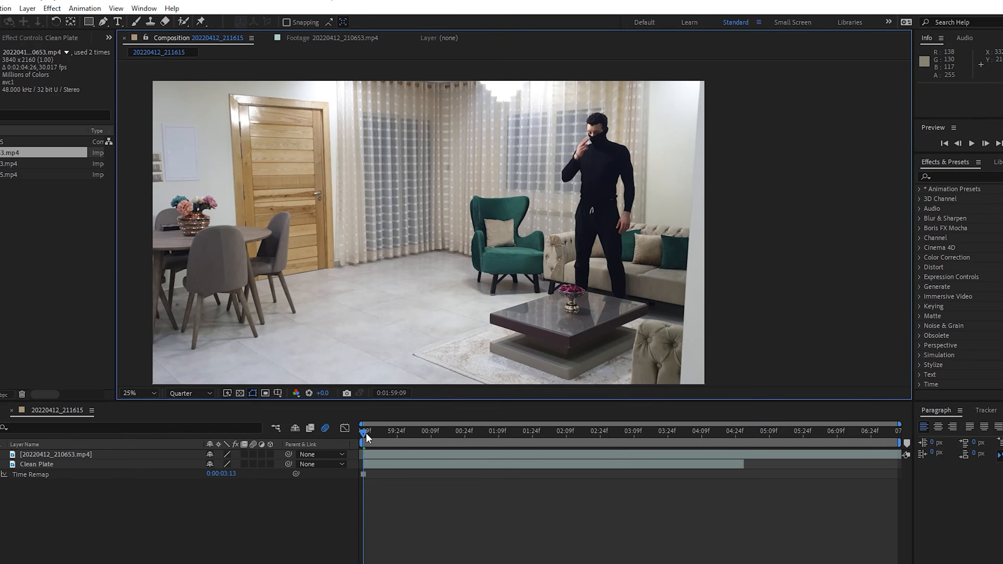
Step: Split the 20220412_210653.mp4 clip at 0:02:00:14 and again a few frames further on
{"action": "left_click_drag", "start_coordinate": [366, 433], "coordinate": [449, 435]}
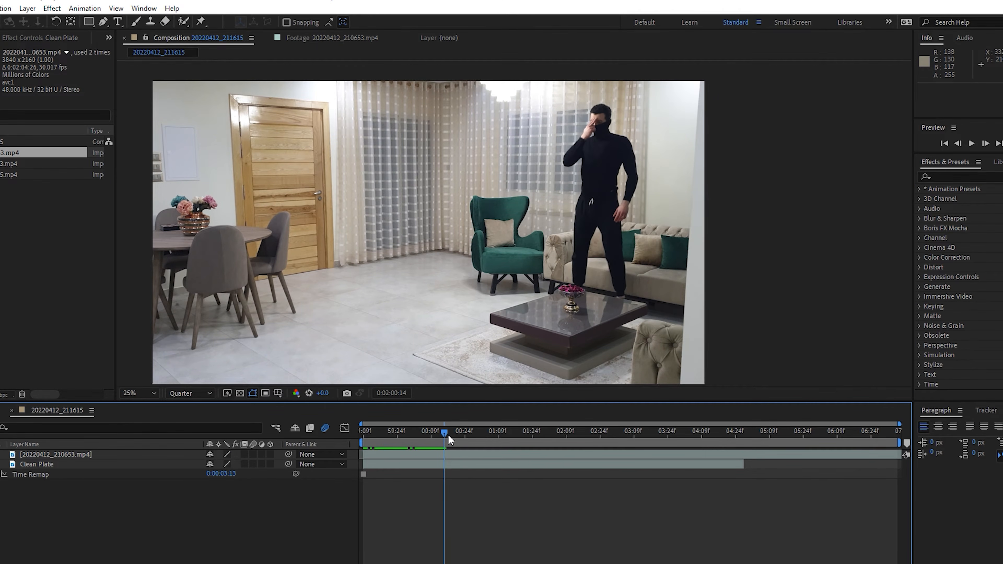
{"action": "left_click", "coordinate": [441, 454]}
{"action": "key", "text": "ctrl+shift+d"}
{"action": "scroll", "coordinate": [437, 460], "scroll_direction": "up", "scroll_amount": 2}
{"action": "left_click", "coordinate": [986, 144]}
{"action": "left_click", "coordinate": [985, 144]}
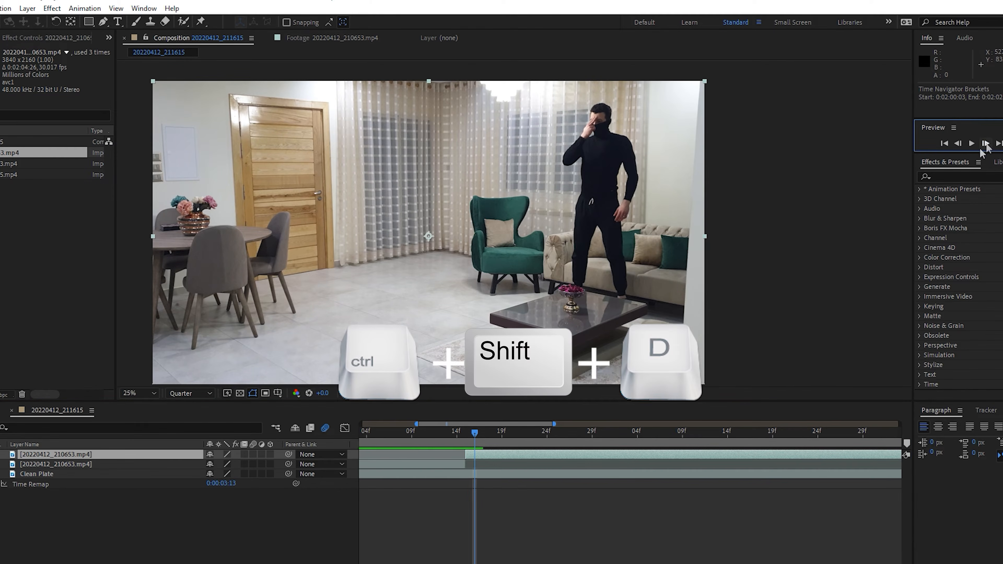
{"action": "key", "text": "ctrl+shift+d"}
Step: Delete the clip part before the first split and trim the top segment's start slightly to the right
{"action": "left_click", "coordinate": [454, 473]}
{"action": "key", "text": "Delete"}
{"action": "left_click", "coordinate": [474, 433]}
{"action": "left_click_drag", "start_coordinate": [490, 455], "coordinate": [499, 454]}
Step: Apply Freeze Frame to the short 20220412_210653.mp4 segment at 0:02:00:14
{"action": "left_click", "coordinate": [473, 464]}
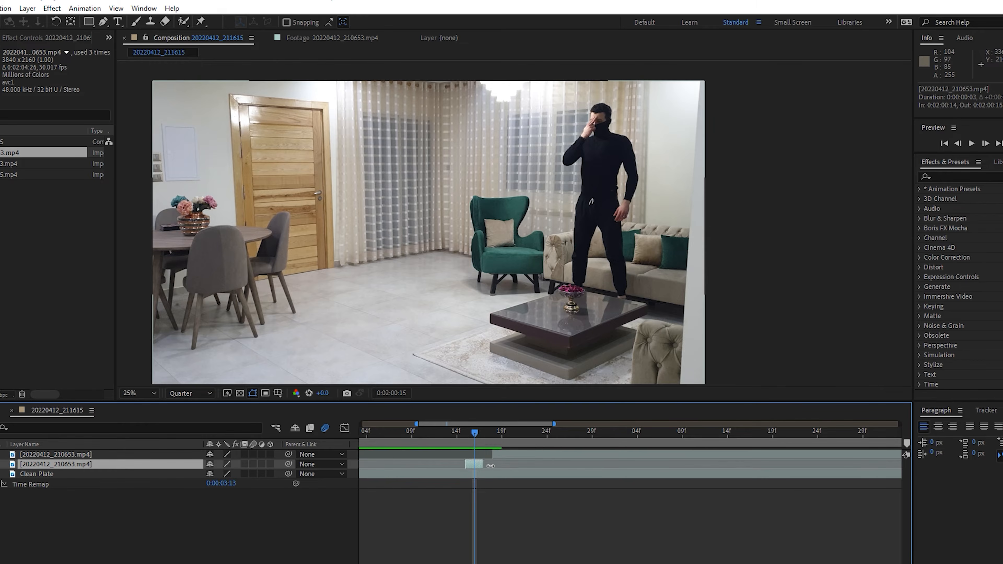
{"action": "right_click", "coordinate": [474, 464]}
{"action": "mouse_move", "coordinate": [526, 201]}
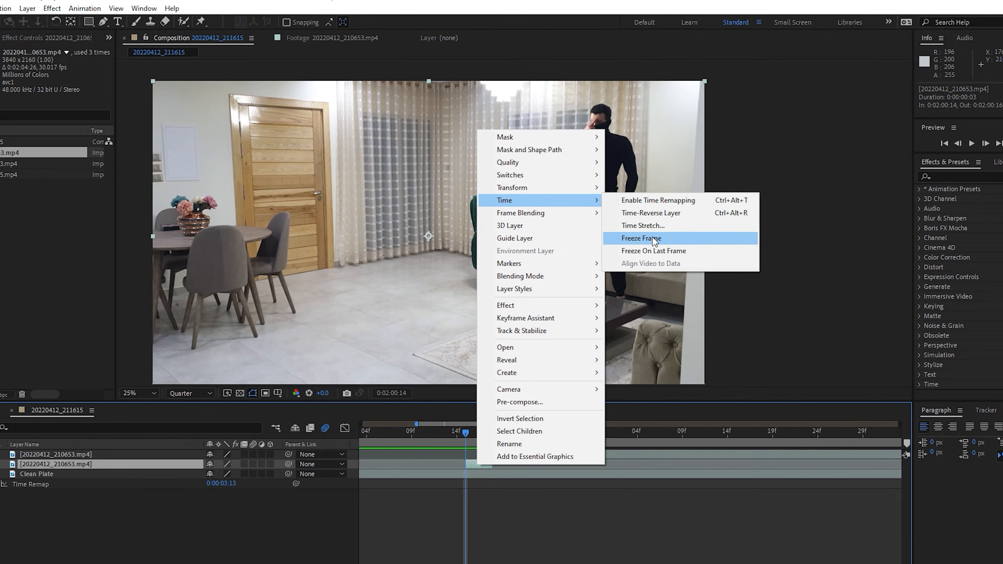
{"action": "left_click", "coordinate": [656, 239]}
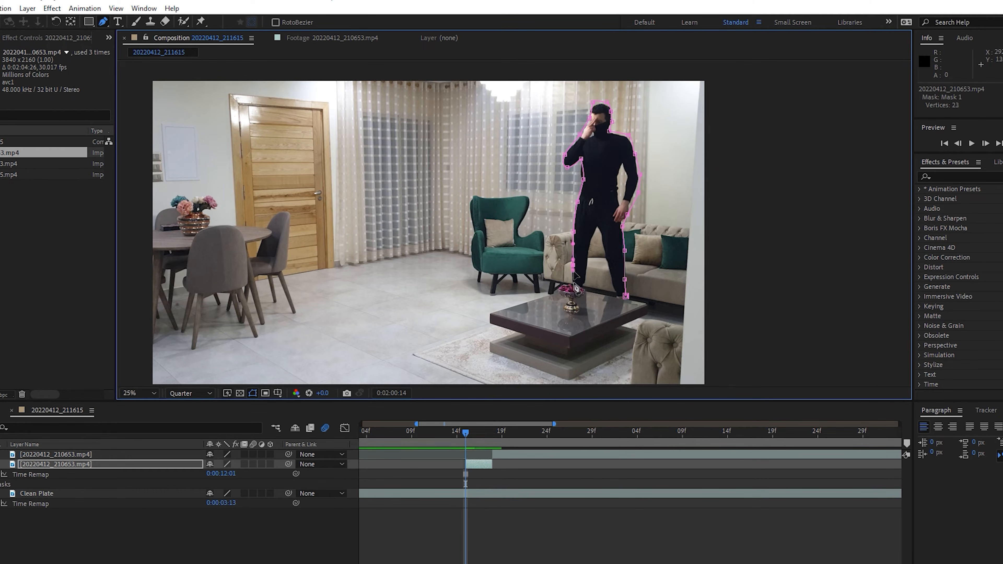
Step: Complete the Pen tool mask around the standing man on the frozen segment, including the gap between his legs
{"action": "left_click", "coordinate": [604, 245]}
{"action": "left_click", "coordinate": [608, 273]}
{"action": "left_click", "coordinate": [616, 297]}
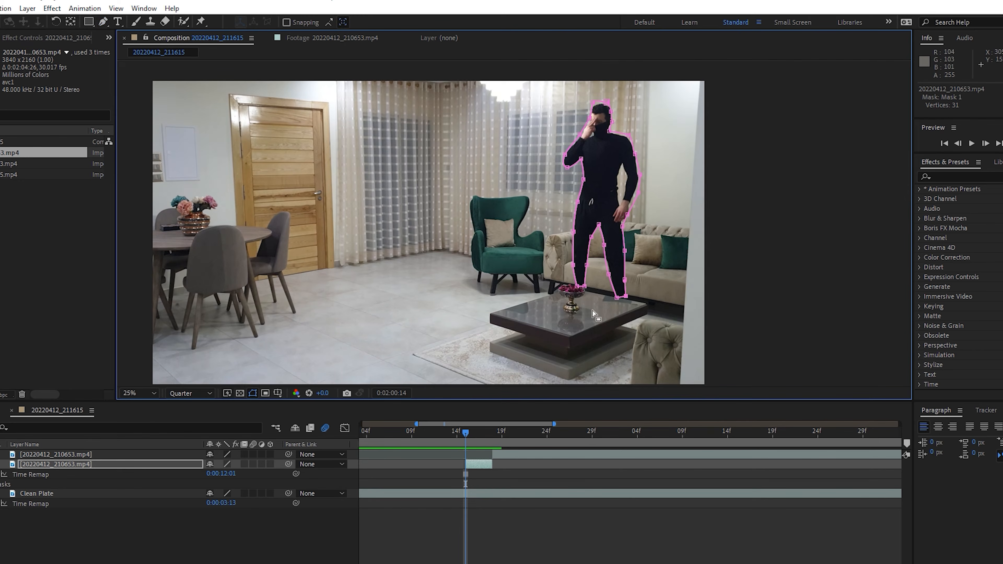
Step: Apply Venetian Blinds to the masked man, with Transition Completion at 14% and Width at 41
{"action": "left_click", "coordinate": [960, 177]}
{"action": "type", "text": "ven"}
{"action": "left_click_drag", "start_coordinate": [978, 238], "coordinate": [635, 177]}
{"action": "left_click_drag", "start_coordinate": [495, 143], "coordinate": [495, 143]}
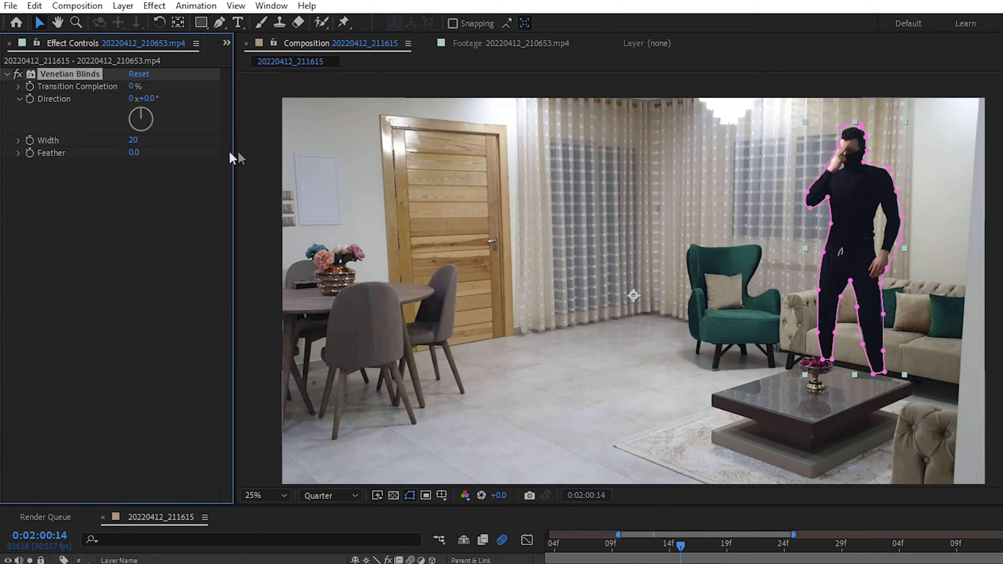
{"action": "left_click_drag", "start_coordinate": [137, 87], "coordinate": [150, 90]}
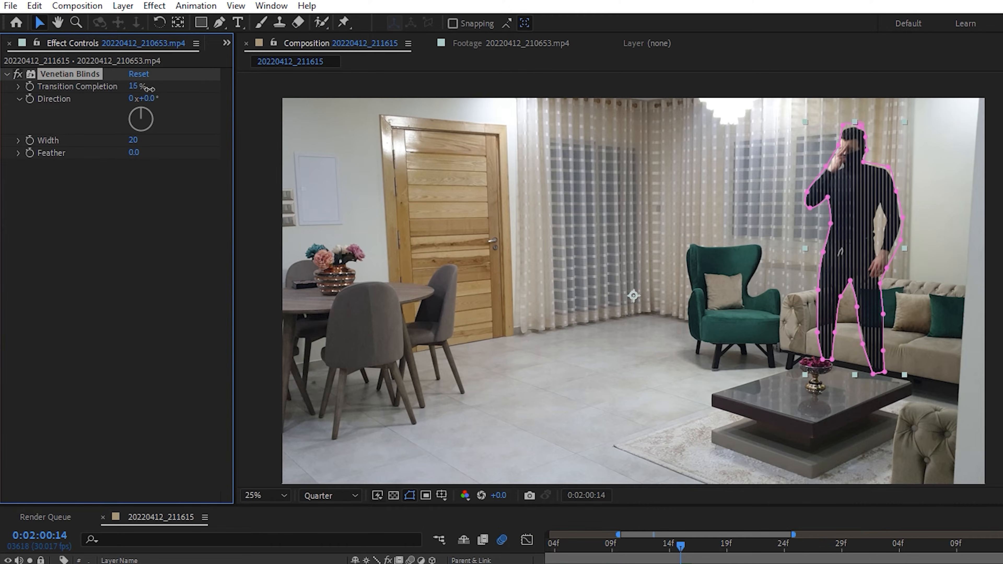
{"action": "left_click_drag", "start_coordinate": [137, 139], "coordinate": [154, 141]}
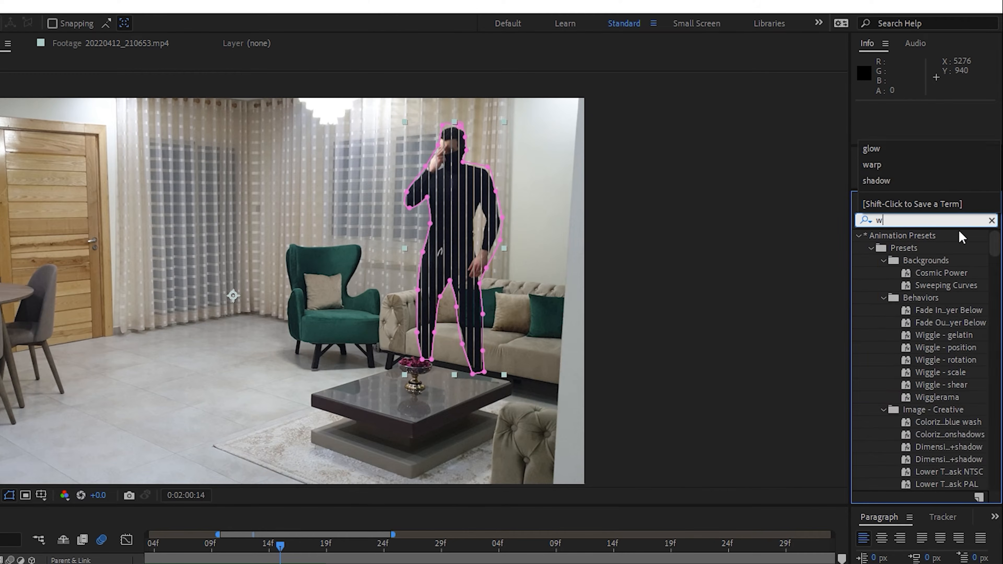
Step: Apply Wave Warp to the masked man and set its Wave Type to Noise
{"action": "type", "text": "wave"}
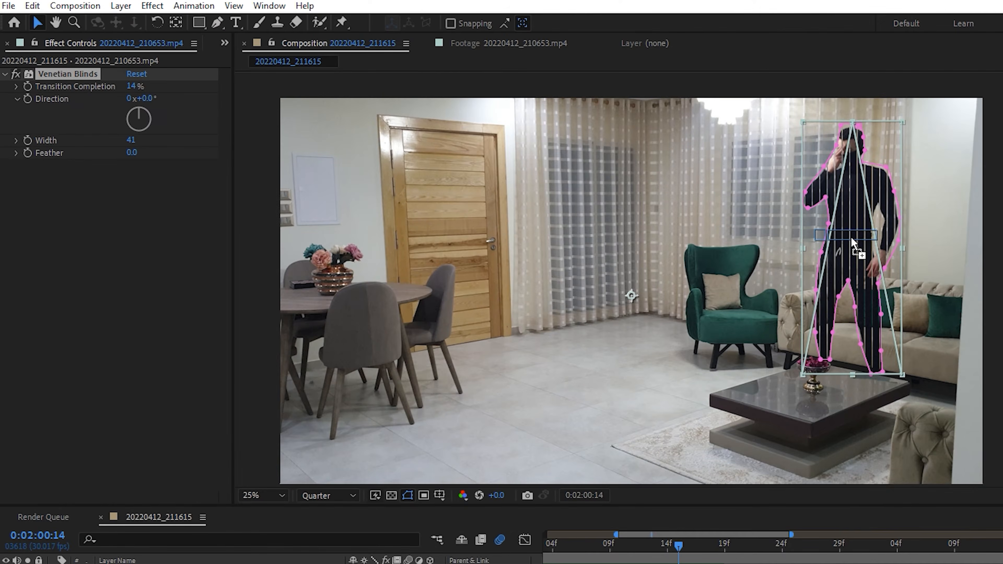
{"action": "double_click", "coordinate": [910, 248]}
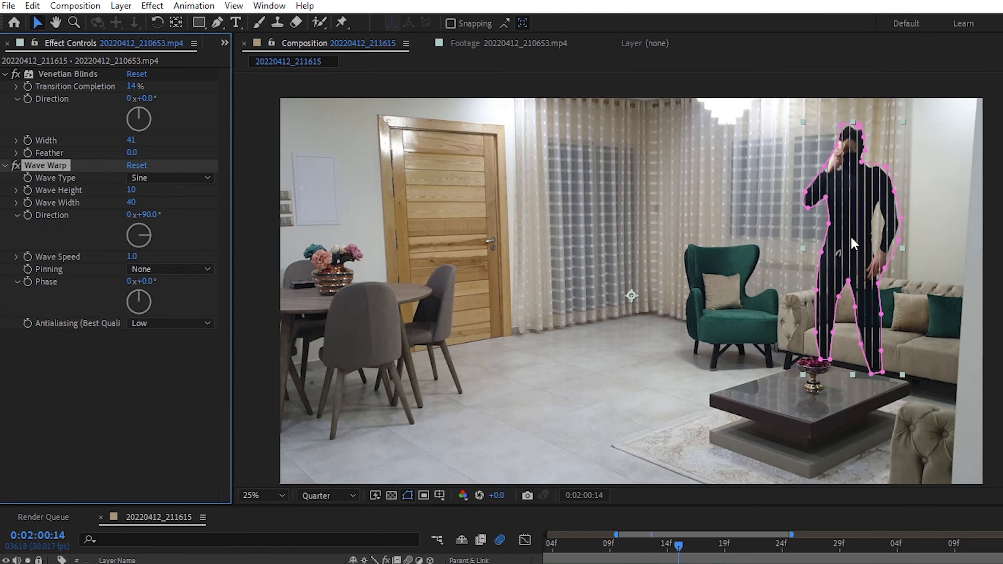
{"action": "left_click", "coordinate": [156, 178]}
{"action": "left_click", "coordinate": [172, 307]}
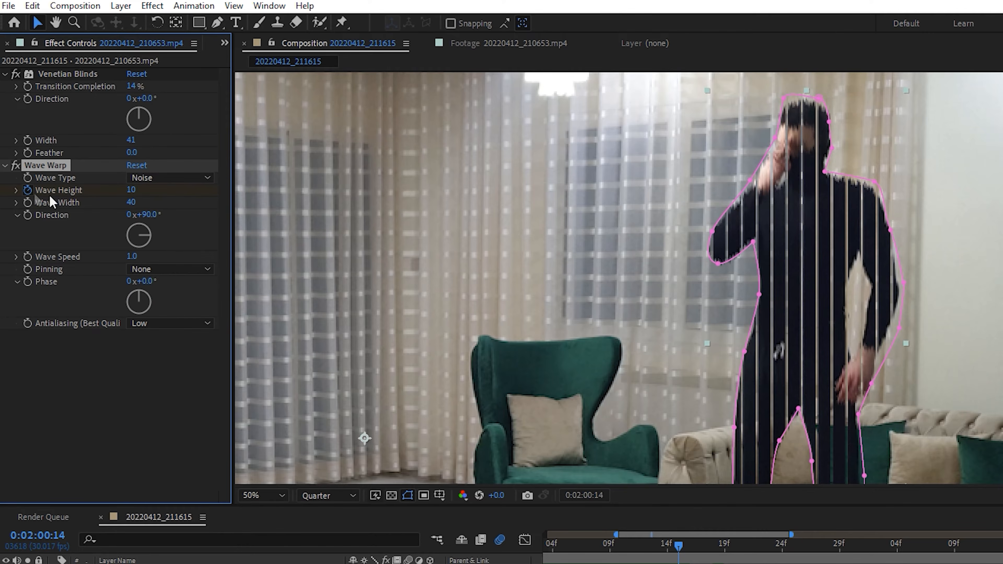
Step: Keyframe the Wave Height at 247 on the segment's first frame and 69 two frames further on
{"action": "left_click_drag", "start_coordinate": [136, 194], "coordinate": [335, 191]}
{"action": "key", "text": "Page_Down"}
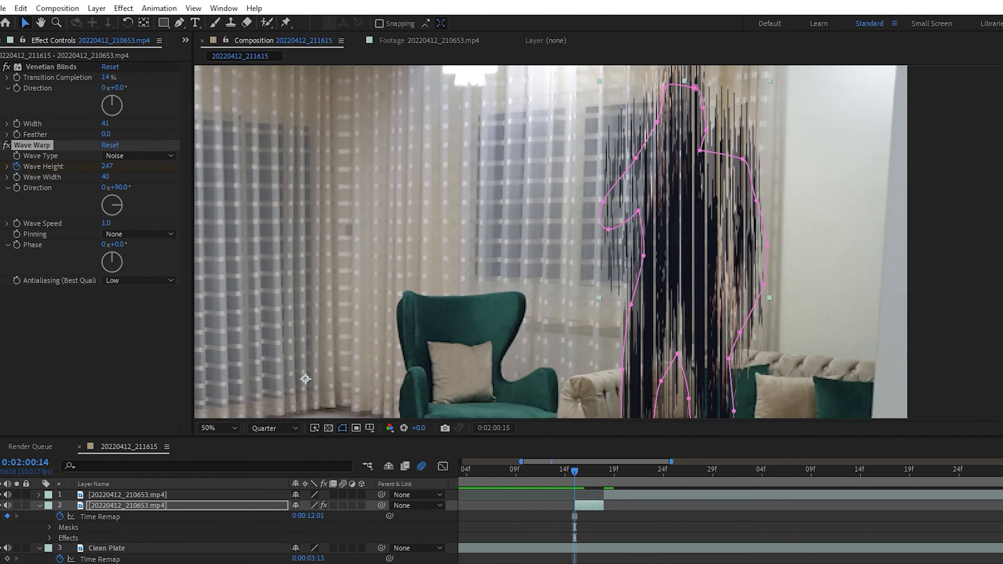
{"action": "key", "text": "Page_Down"}
{"action": "left_click", "coordinate": [108, 166]}
{"action": "type", "text": "69"}
{"action": "key", "text": "Return"}
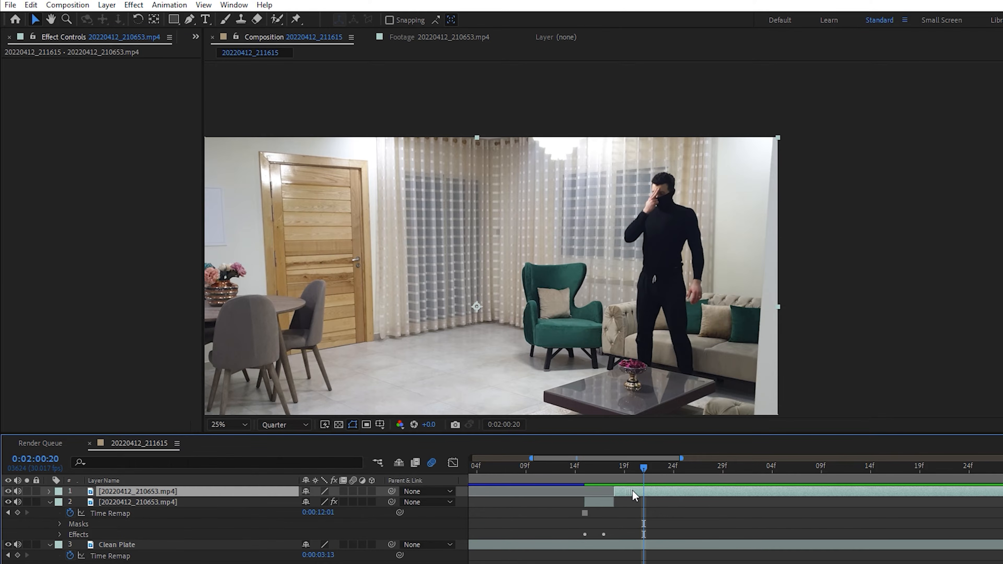
Step: Split the remaining 20220412_210653.mp4 footage at 0:02:00:27 and freeze the new segment there
{"action": "mouse_move", "coordinate": [641, 471]}
{"action": "left_mouse_down"}
{"action": "mouse_move", "coordinate": [558, 470]}
{"action": "mouse_move", "coordinate": [577, 450]}
{"action": "mouse_move", "coordinate": [594, 473]}
{"action": "mouse_move", "coordinate": [542, 468]}
{"action": "mouse_move", "coordinate": [738, 472]}
{"action": "left_mouse_up"}
{"action": "key", "text": "space"}
{"action": "key", "text": "ctrl+shift+d"}
{"action": "right_click", "coordinate": [833, 124]}
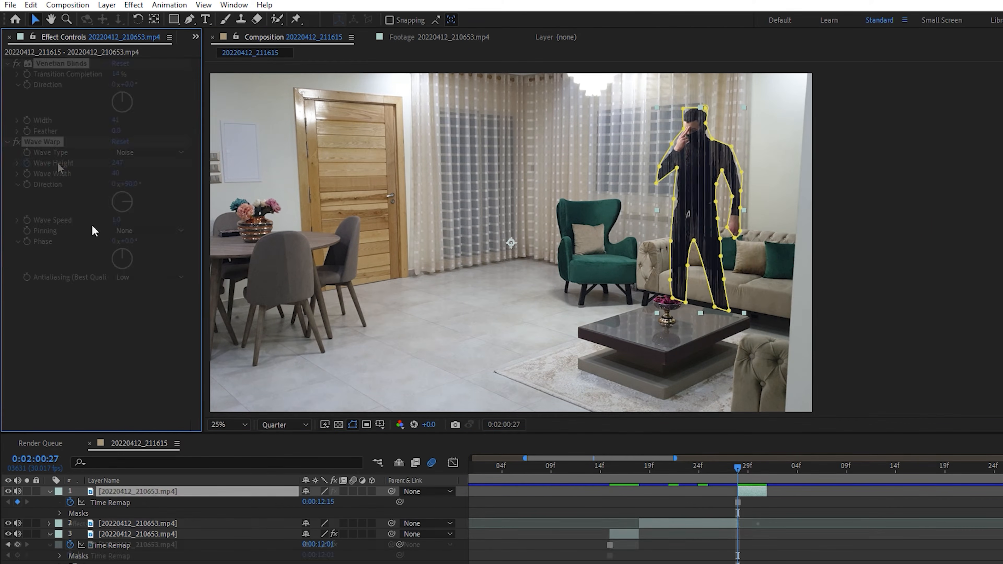
Step: Swap the copied Wave Height keyframe values, entering 63 at 0:02:00:27 and 247 at 0:02:00:29
{"action": "left_click_drag", "start_coordinate": [118, 163], "coordinate": [123, 166]}
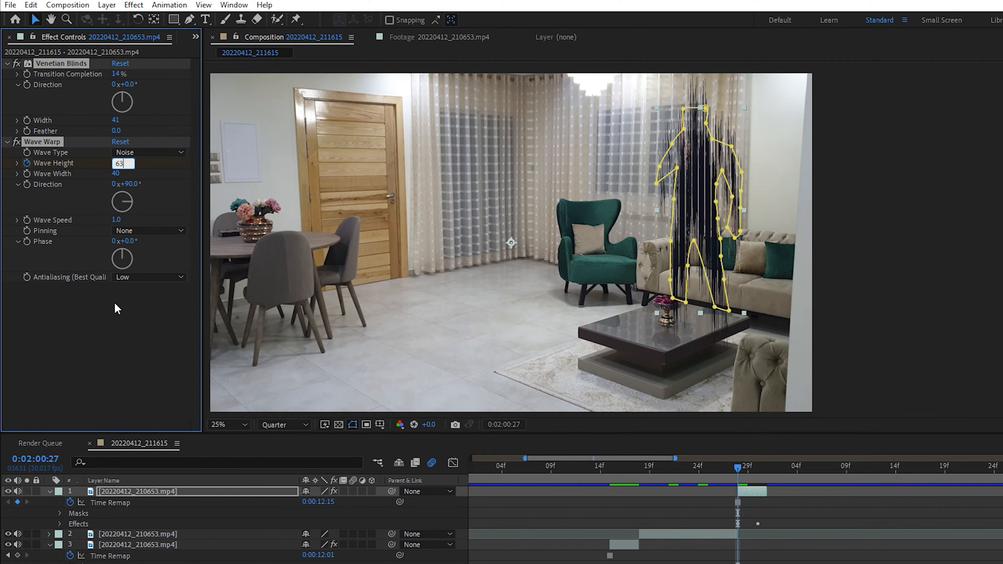
{"action": "key", "text": "Return"}
{"action": "key", "text": "Page_Down"}
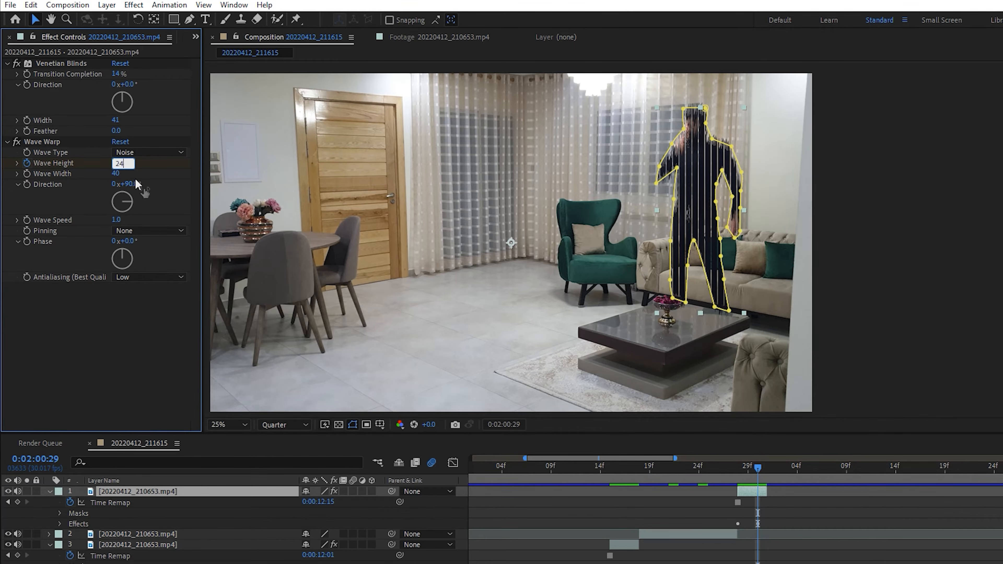
{"action": "key", "text": "Return"}
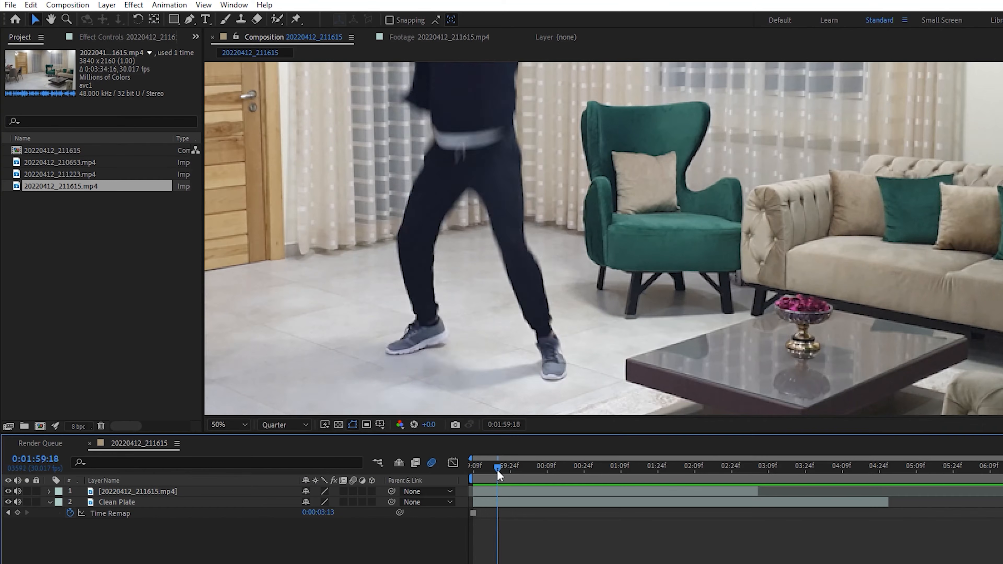
Step: Find the man's landing frame at 0:01:59:17 and add the Ground Breaking clip above the footage layer
{"action": "left_click_drag", "start_coordinate": [498, 475], "coordinate": [494, 476]}
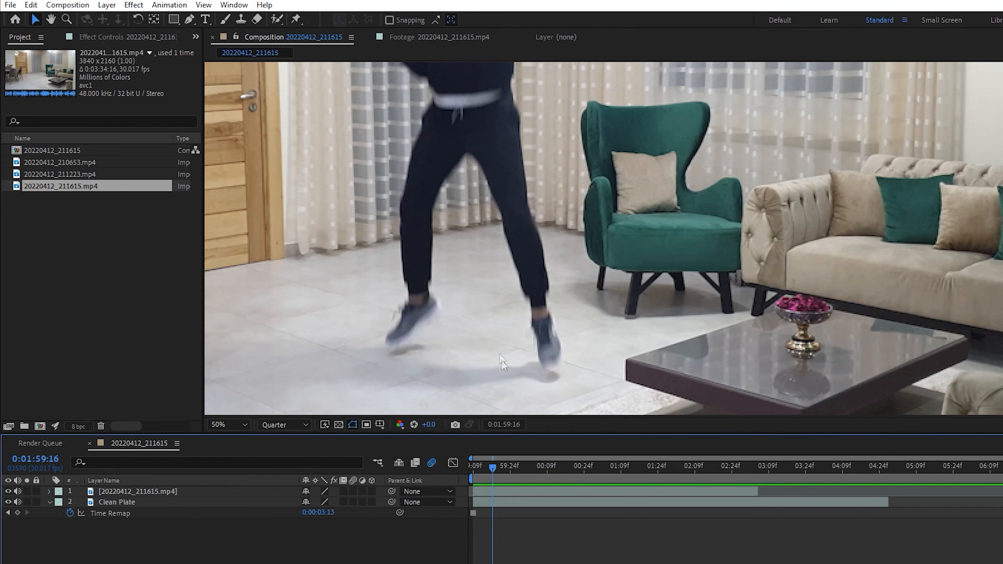
{"action": "left_click_drag", "start_coordinate": [505, 365], "coordinate": [622, 302]}
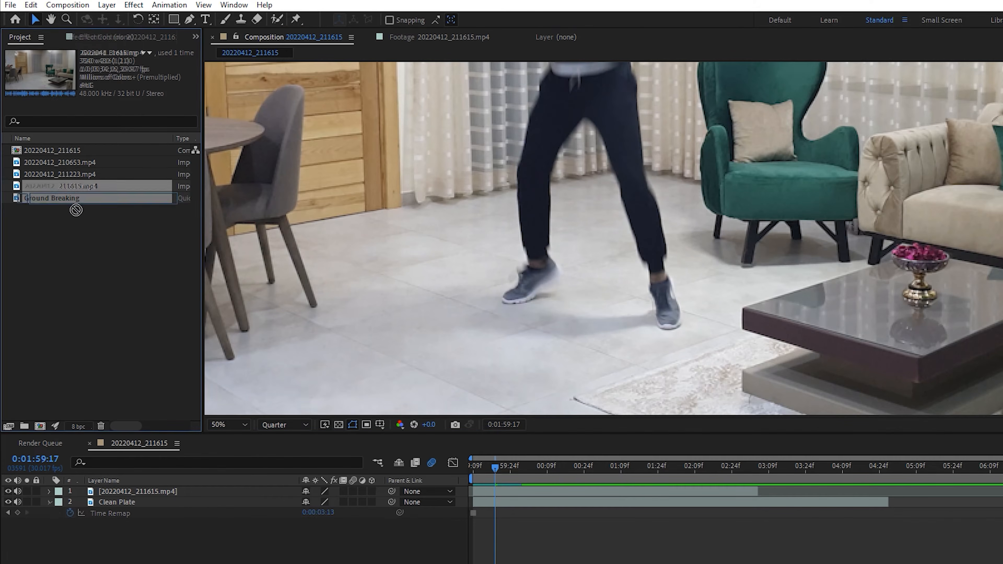
{"action": "left_click_drag", "start_coordinate": [78, 206], "coordinate": [81, 215]}
{"action": "left_click_drag", "start_coordinate": [165, 491], "coordinate": [166, 490]}
Step: Position the Ground Breaking cracks under the man's feet and scale the layer to 111%
{"action": "left_click_drag", "start_coordinate": [674, 173], "coordinate": [641, 322]}
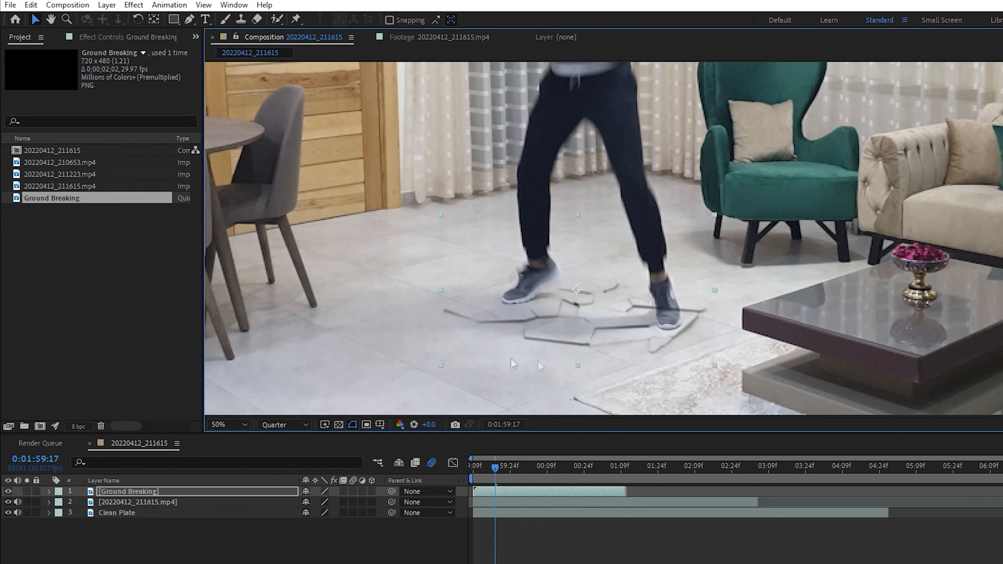
{"action": "key", "text": "s"}
{"action": "left_click_drag", "start_coordinate": [320, 501], "coordinate": [335, 502]}
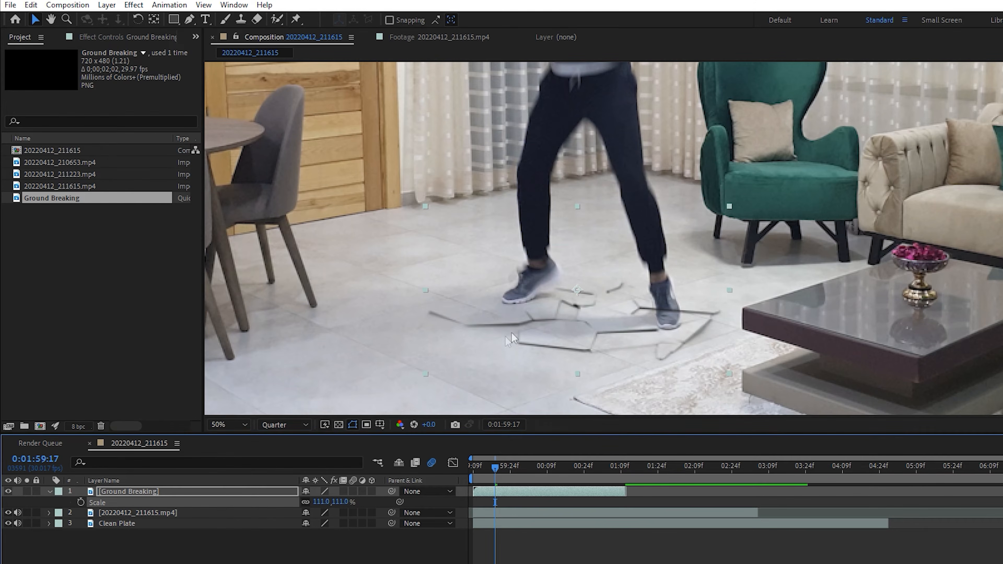
{"action": "left_click", "coordinate": [523, 375]}
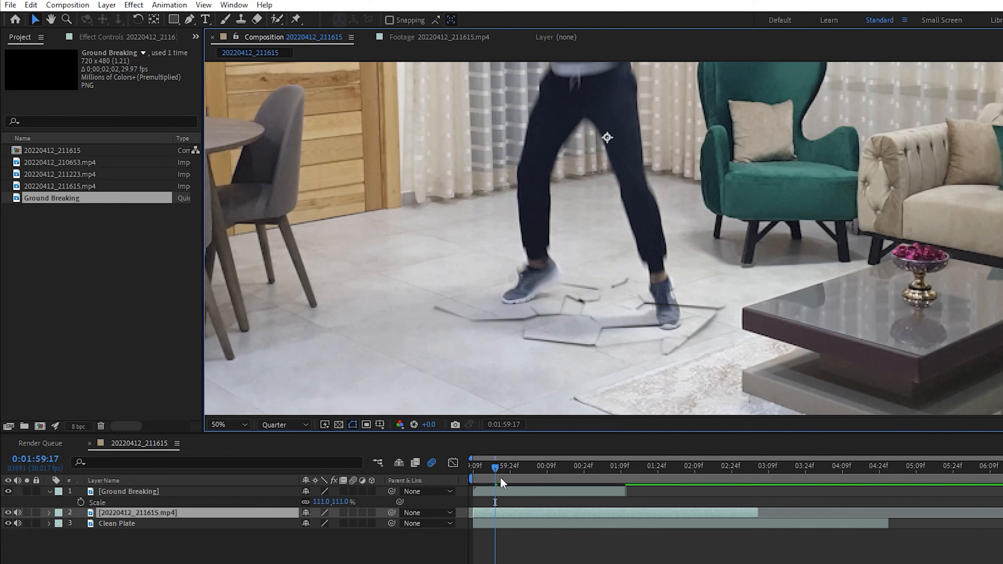
Step: Mask the outer front edge of the cracks on the Ground Breaking layer with a curved closed path and set the mask to Subtract
{"action": "left_click", "coordinate": [500, 491]}
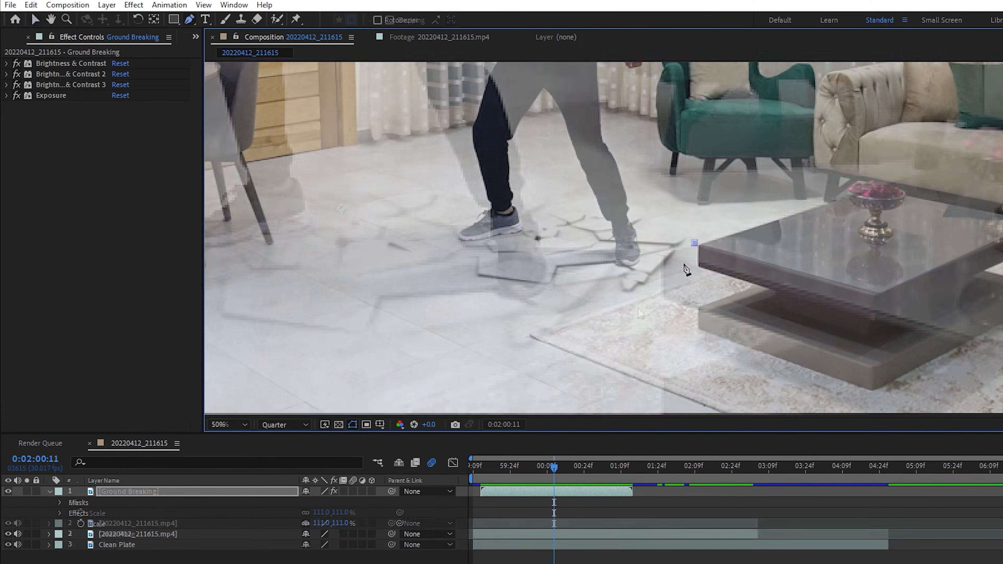
{"action": "left_click_drag", "start_coordinate": [436, 284], "coordinate": [428, 283]}
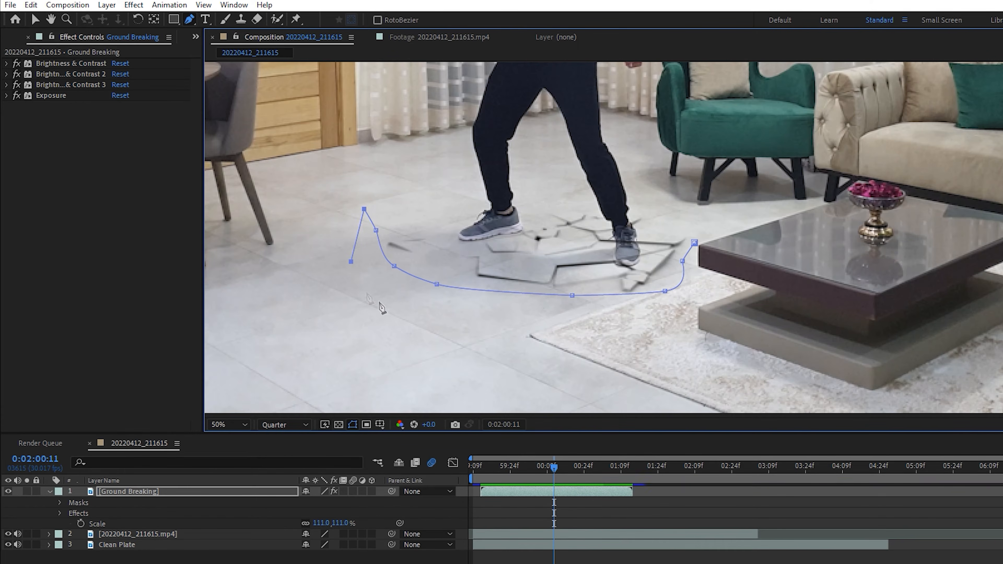
{"action": "left_click", "coordinate": [705, 305]}
{"action": "left_click", "coordinate": [694, 242]}
{"action": "key", "text": "m"}
{"action": "left_click", "coordinate": [322, 503]}
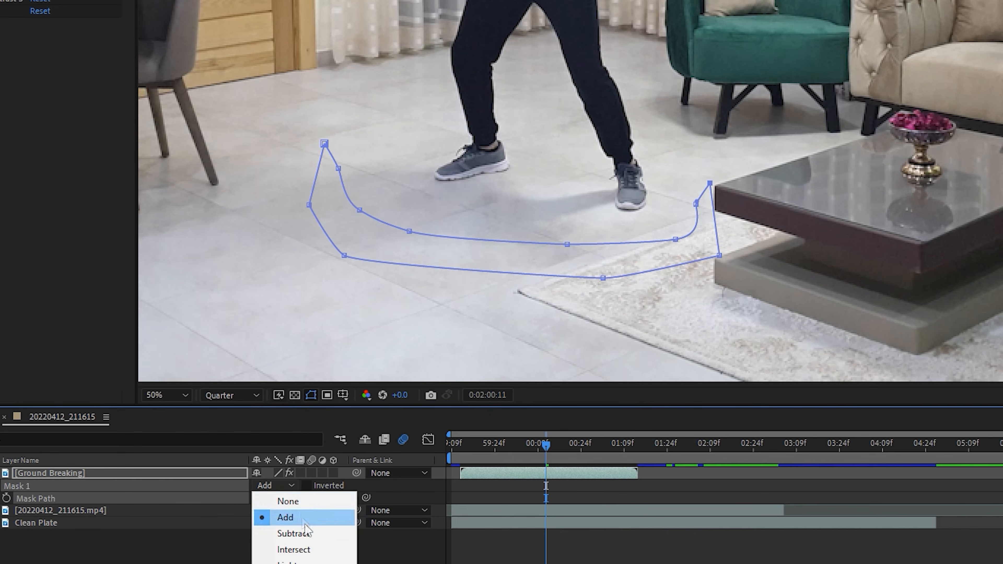
{"action": "left_click", "coordinate": [346, 543]}
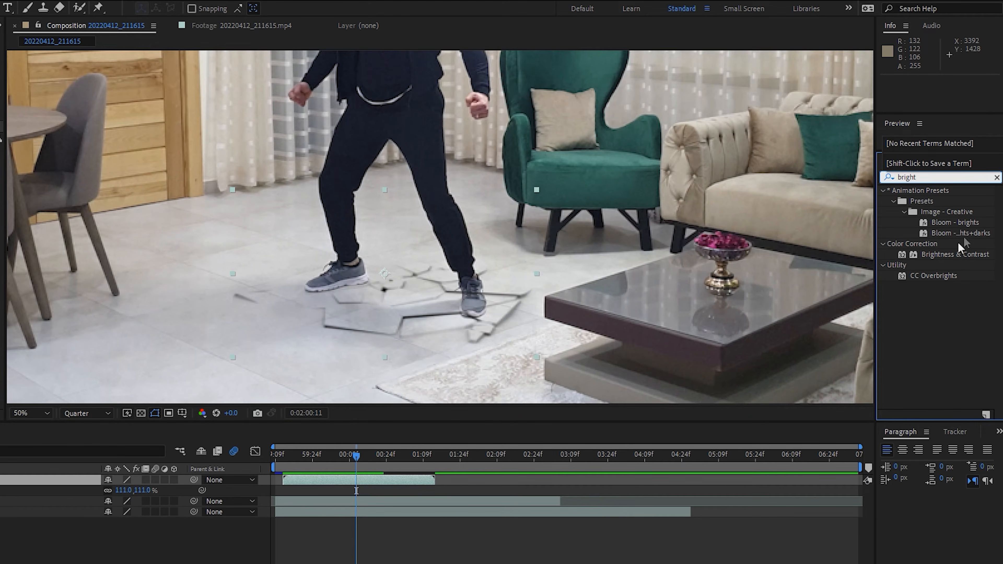
Step: Apply Brightness & Contrast to the Ground Breaking layer, duplicate the effect twice and add the Exposure color correction effect
{"action": "left_click_drag", "start_coordinate": [956, 260], "coordinate": [352, 239]}
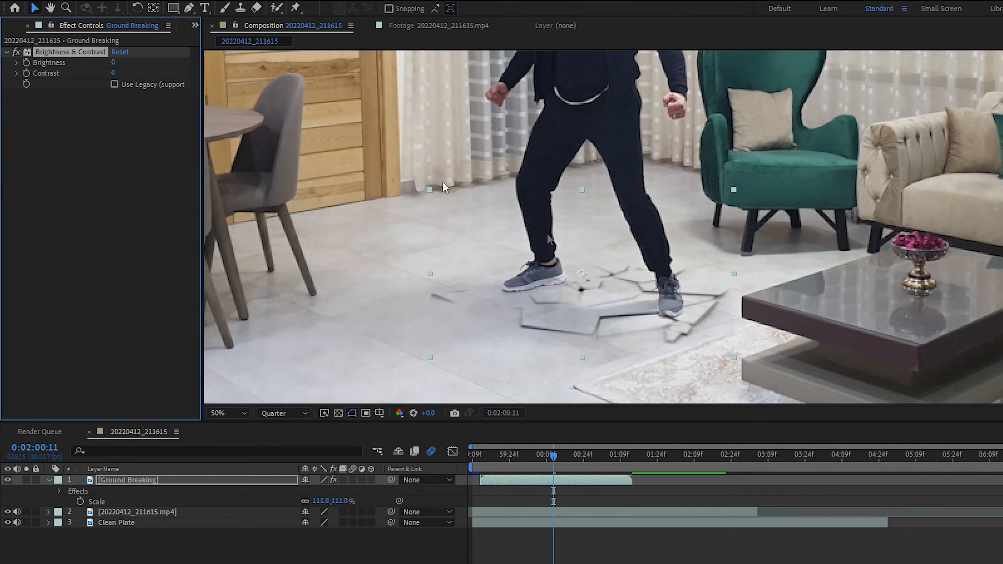
{"action": "key", "text": "ctrl+d"}
{"action": "key", "text": "ctrl+d"}
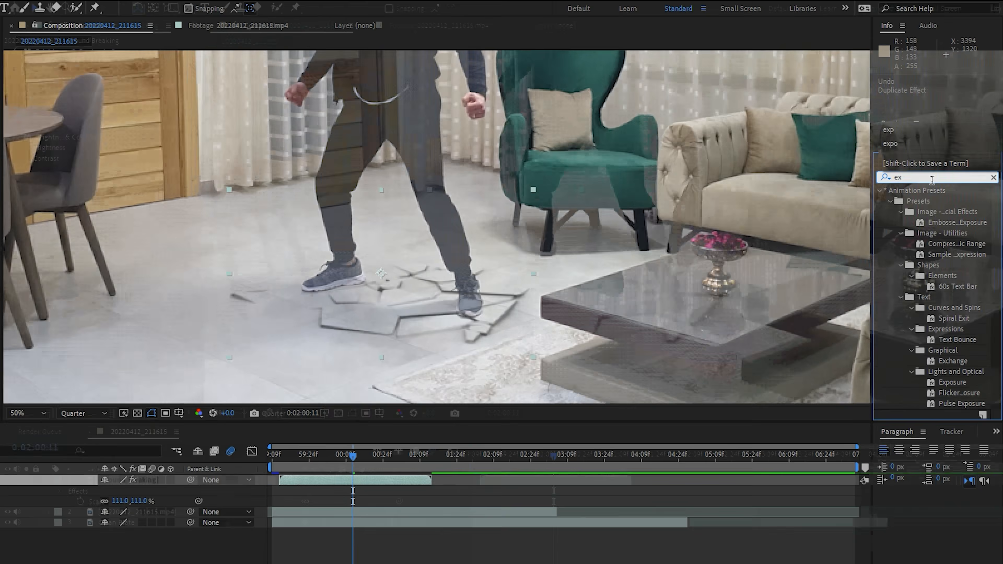
{"action": "type", "text": "po"}
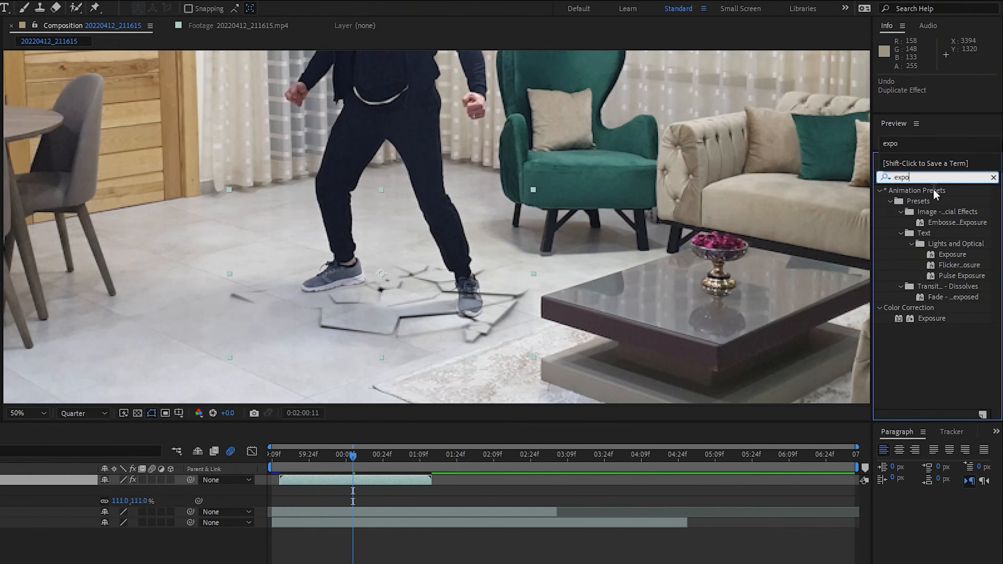
{"action": "double_click", "coordinate": [932, 319]}
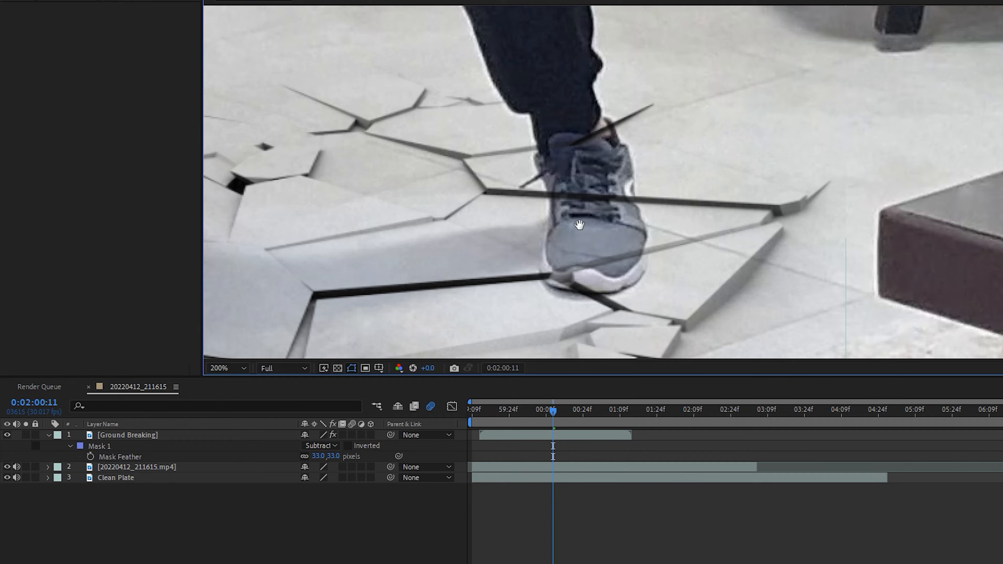
Step: Draw a second mask on the Ground Breaking layer around the shoe nearest the coffee table and set it to Subtract
{"action": "left_click_drag", "start_coordinate": [579, 224], "coordinate": [637, 230]}
{"action": "left_click", "coordinate": [166, 436]}
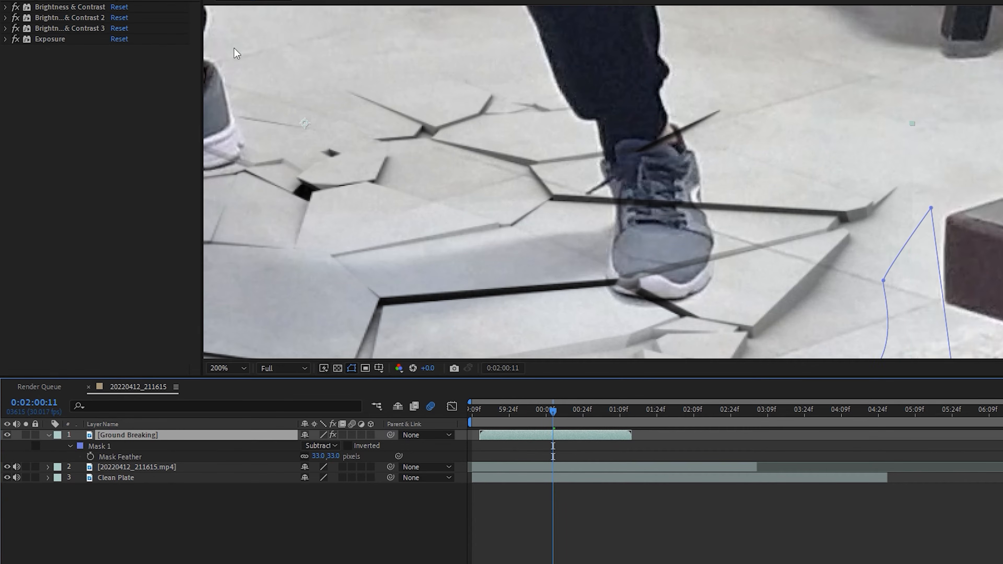
{"action": "left_click", "coordinate": [659, 117]}
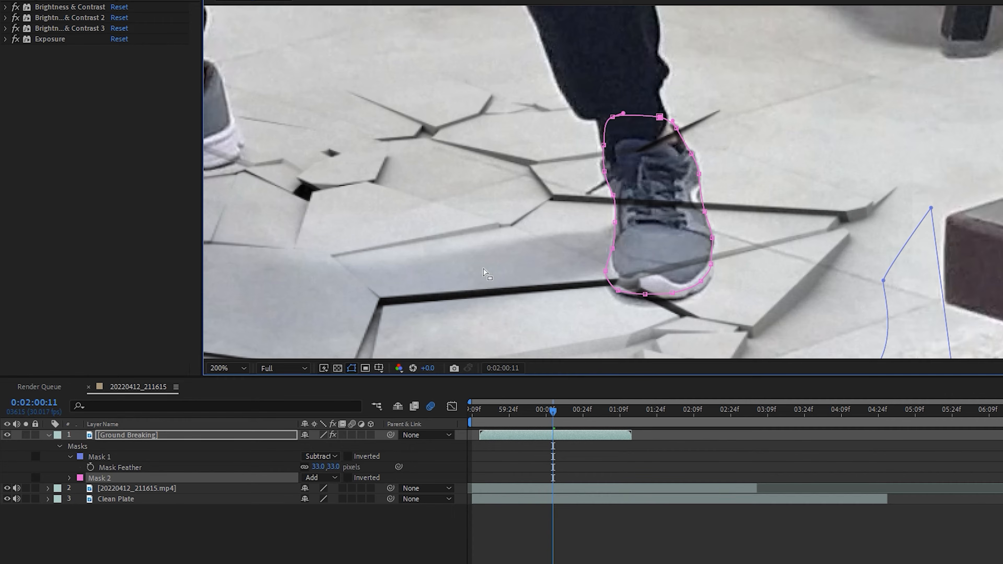
{"action": "left_click", "coordinate": [321, 478]}
{"action": "left_click", "coordinate": [336, 509]}
Step: Keyframe the Mask 2 path from 0:02:00:11 onward, adjusting its points frame by frame to follow the moving shoe
{"action": "key", "text": "m"}
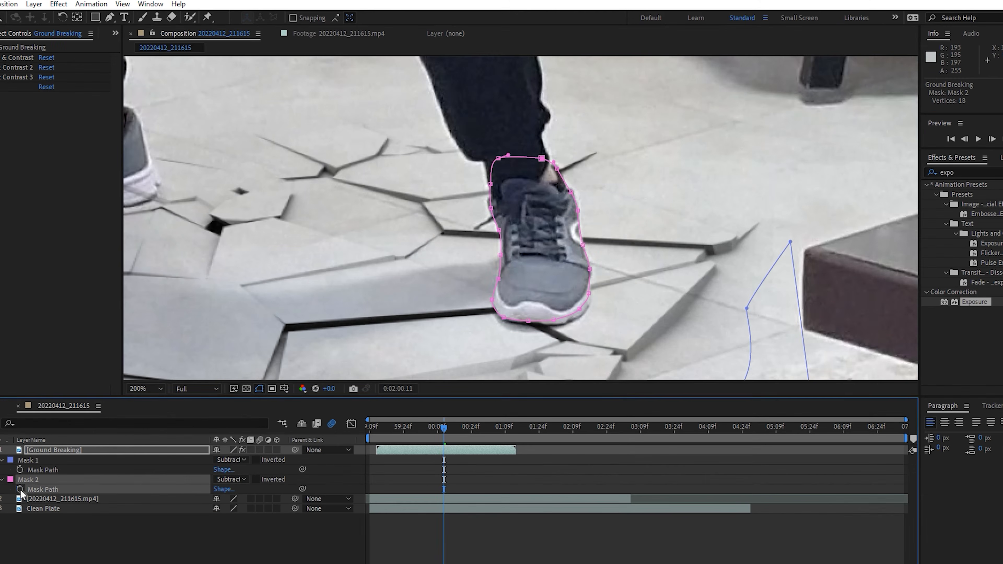
{"action": "left_click", "coordinate": [992, 139]}
{"action": "left_click_drag", "start_coordinate": [499, 230], "coordinate": [499, 229]}
{"action": "left_click", "coordinate": [992, 139]}
{"action": "left_click", "coordinate": [992, 139]}
{"action": "left_click", "coordinate": [992, 139]}
{"action": "left_click_drag", "start_coordinate": [579, 309], "coordinate": [581, 310]}
{"action": "left_click", "coordinate": [994, 139]}
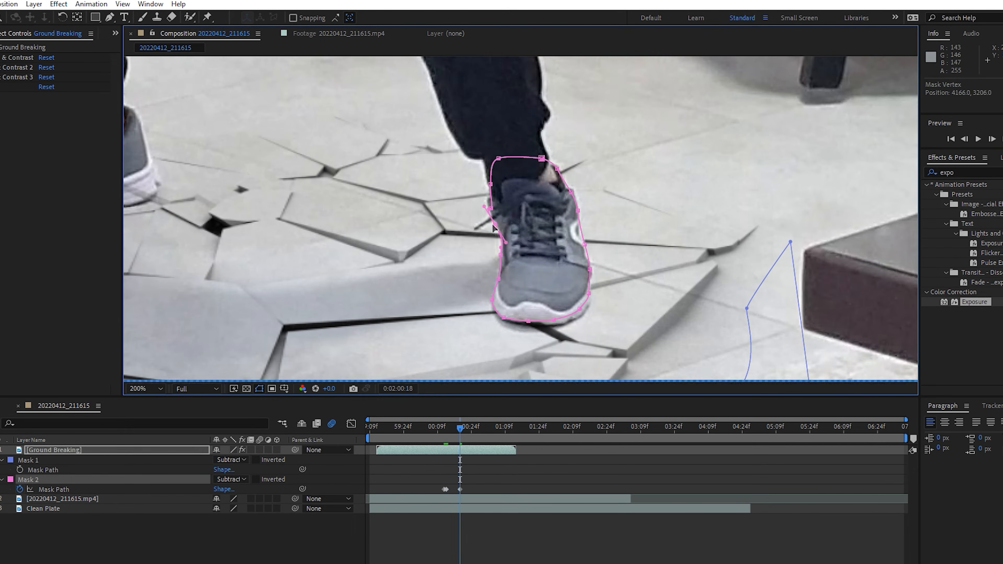
{"action": "left_click", "coordinate": [993, 139]}
{"action": "left_click", "coordinate": [993, 139]}
{"action": "left_click", "coordinate": [993, 139]}
{"action": "left_click_drag", "start_coordinate": [491, 210], "coordinate": [493, 217]}
{"action": "left_click", "coordinate": [992, 139]}
{"action": "left_click_drag", "start_coordinate": [584, 244], "coordinate": [579, 218]}
{"action": "left_click", "coordinate": [993, 140]}
{"action": "left_click", "coordinate": [992, 140]}
{"action": "left_click", "coordinate": [993, 140]}
{"action": "left_click_drag", "start_coordinate": [541, 159], "coordinate": [543, 158]}
{"action": "left_click", "coordinate": [993, 140]}
{"action": "left_click", "coordinate": [993, 139]}
{"action": "left_click", "coordinate": [992, 139]}
{"action": "left_click", "coordinate": [993, 139]}
{"action": "left_click", "coordinate": [992, 139]}
{"action": "left_click", "coordinate": [992, 140]}
{"action": "left_click", "coordinate": [993, 140]}
{"action": "left_click", "coordinate": [992, 140]}
{"action": "left_click_drag", "start_coordinate": [495, 217], "coordinate": [488, 214]}
{"action": "left_click", "coordinate": [993, 140]}
{"action": "left_click_drag", "start_coordinate": [580, 217], "coordinate": [572, 224]}
{"action": "left_click_drag", "start_coordinate": [572, 193], "coordinate": [568, 194]}
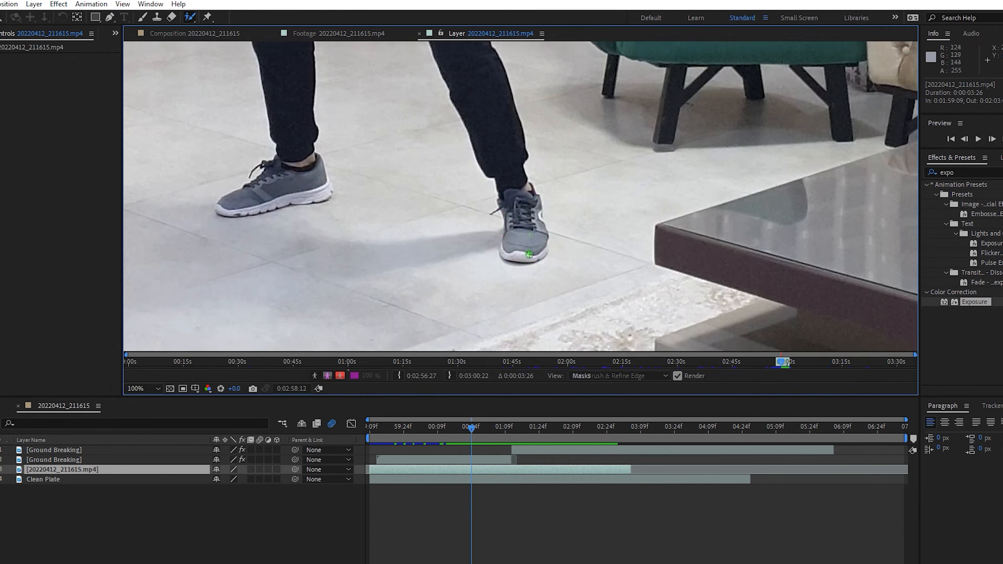
Step: Paint Roto Brush strokes over both of the man's shoes on the 20220412_211615.mp4 layer
{"action": "left_click_drag", "start_coordinate": [501, 249], "coordinate": [551, 253]}
{"action": "left_click_drag", "start_coordinate": [229, 198], "coordinate": [320, 195]}
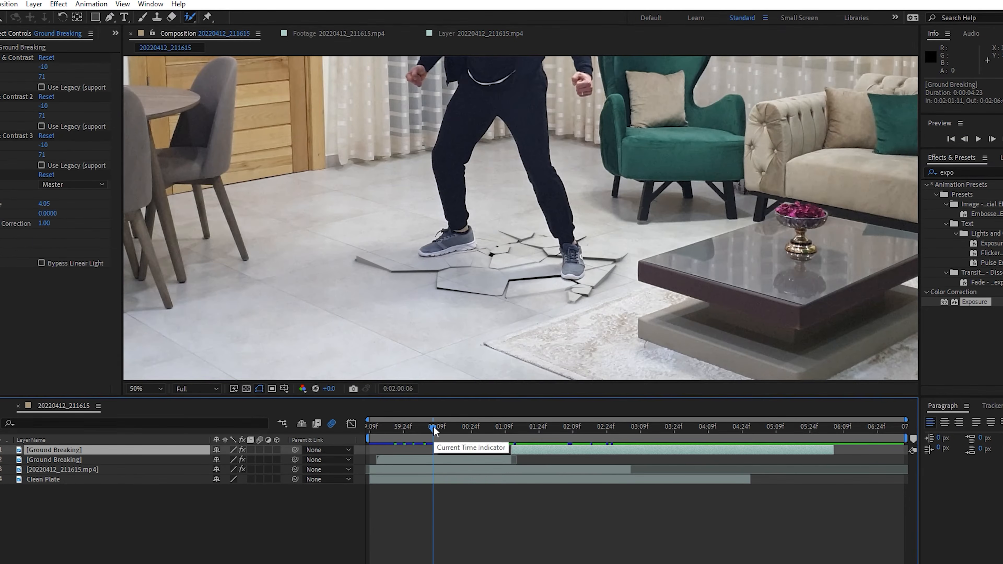
Step: Duplicate the masked Ground Breaking layer at 0:02:00:06
{"action": "left_click", "coordinate": [436, 458]}
{"action": "key", "text": "ctrl+d"}
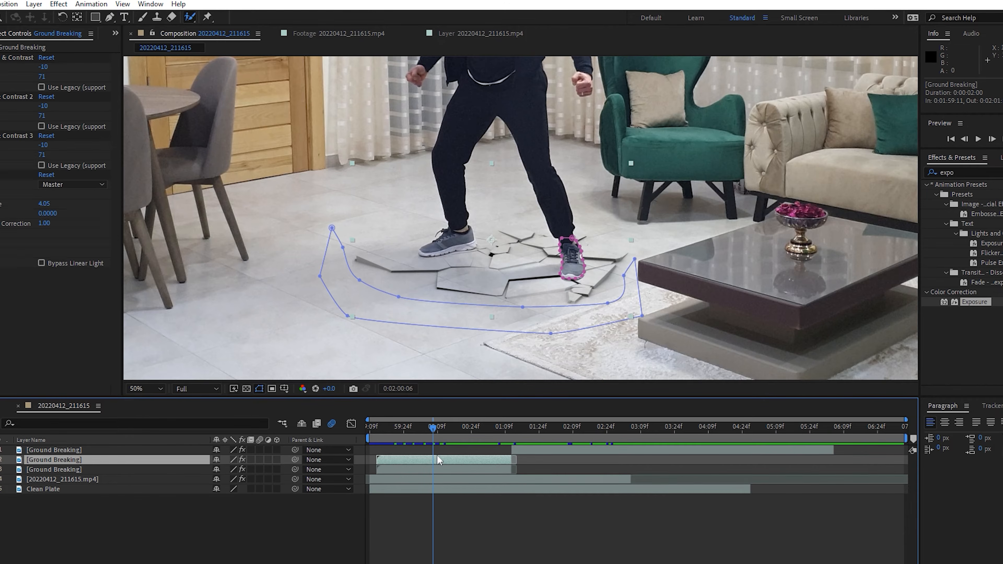
{"action": "left_click", "coordinate": [372, 323]}
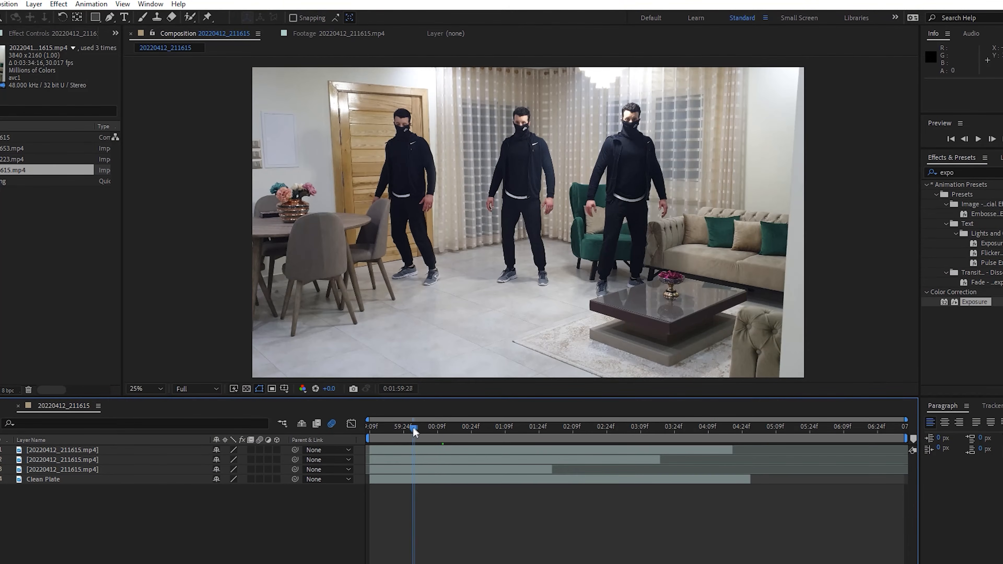
Step: Return to the clone shot's start at 0:01:59:09 and set the preview resolution to Quarter
{"action": "left_click_drag", "start_coordinate": [413, 428], "coordinate": [367, 426]}
{"action": "left_click", "coordinate": [207, 388]}
{"action": "left_click", "coordinate": [195, 454]}
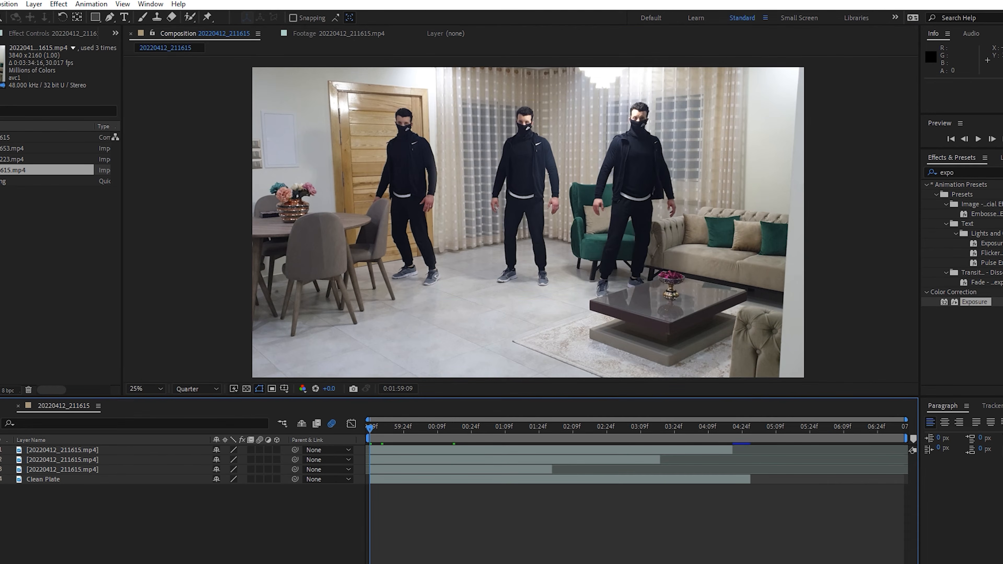
Step: Duplicate the middle clone's layer and start Position keyframes on the copy at 0:01:59:09
{"action": "left_click", "coordinate": [529, 163]}
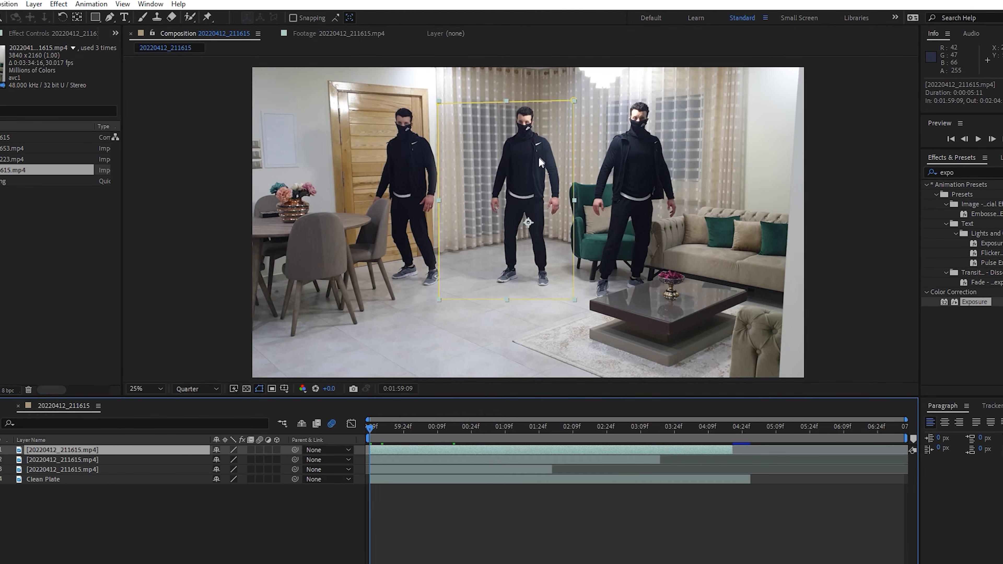
{"action": "key", "text": "ctrl+d"}
{"action": "key", "text": "p"}
{"action": "key", "text": "semicolon"}
{"action": "right_click", "coordinate": [458, 104]}
{"action": "mouse_move", "coordinate": [494, 188]}
{"action": "left_click", "coordinate": [649, 222]}
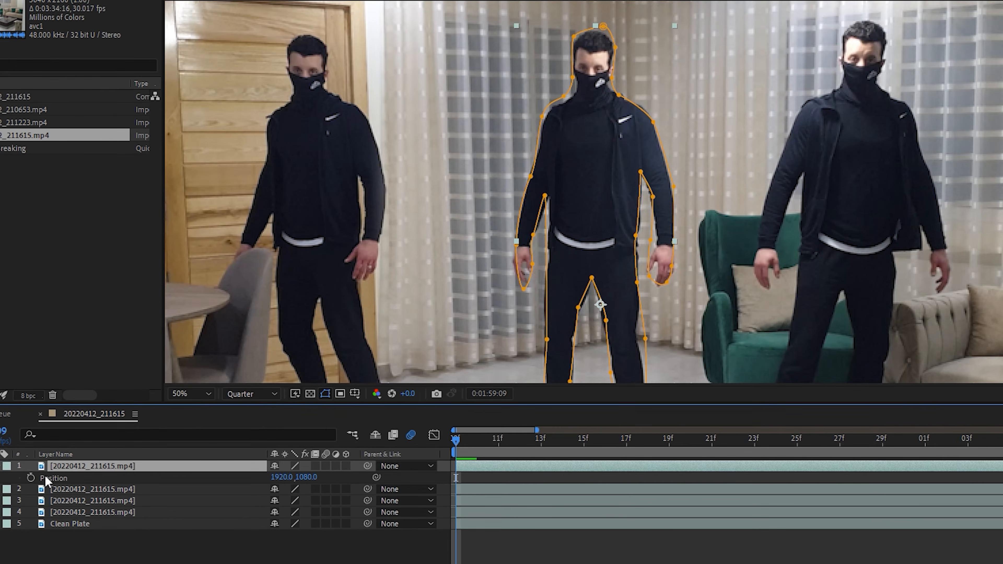
{"action": "left_click", "coordinate": [10, 479]}
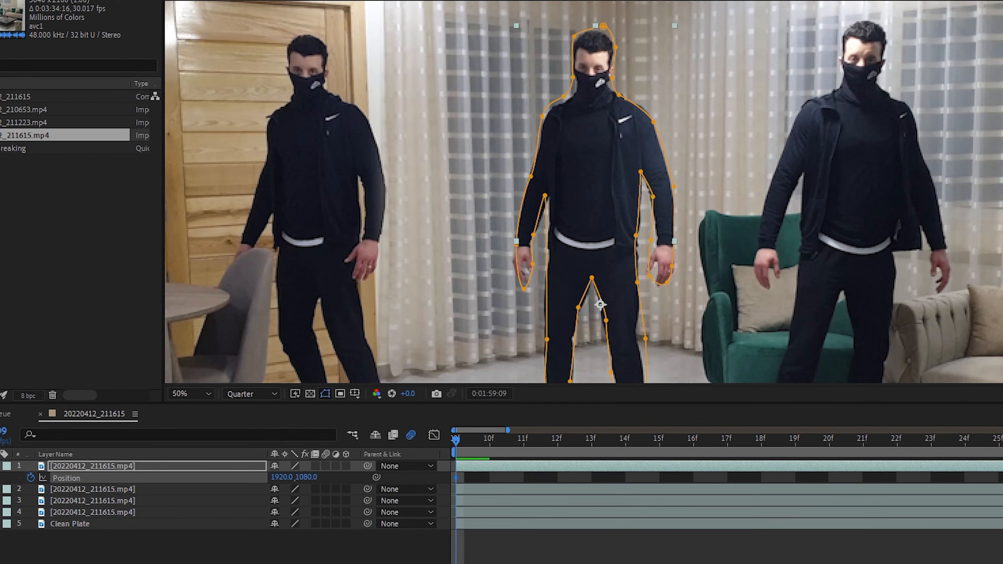
Step: Keyframe the copied clone's Position frame by frame so it jumps between the places of the three clones
{"action": "key", "text": "Page_Down"}
{"action": "left_click_drag", "start_coordinate": [612, 188], "coordinate": [845, 177]}
{"action": "key", "text": "Page_Down"}
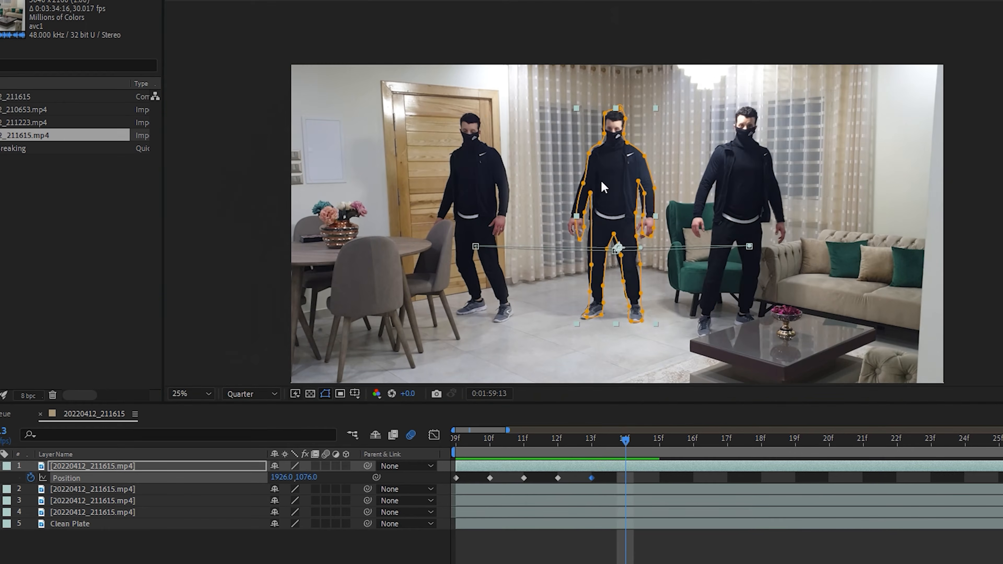
{"action": "left_click_drag", "start_coordinate": [602, 188], "coordinate": [470, 185]}
{"action": "key", "text": "Page_Down"}
{"action": "left_click_drag", "start_coordinate": [470, 186], "coordinate": [742, 186]}
{"action": "key", "text": "Page_Down"}
{"action": "key", "text": "Page_Down"}
{"action": "left_click_drag", "start_coordinate": [742, 185], "coordinate": [619, 186]}
{"action": "key", "text": "Page_Down"}
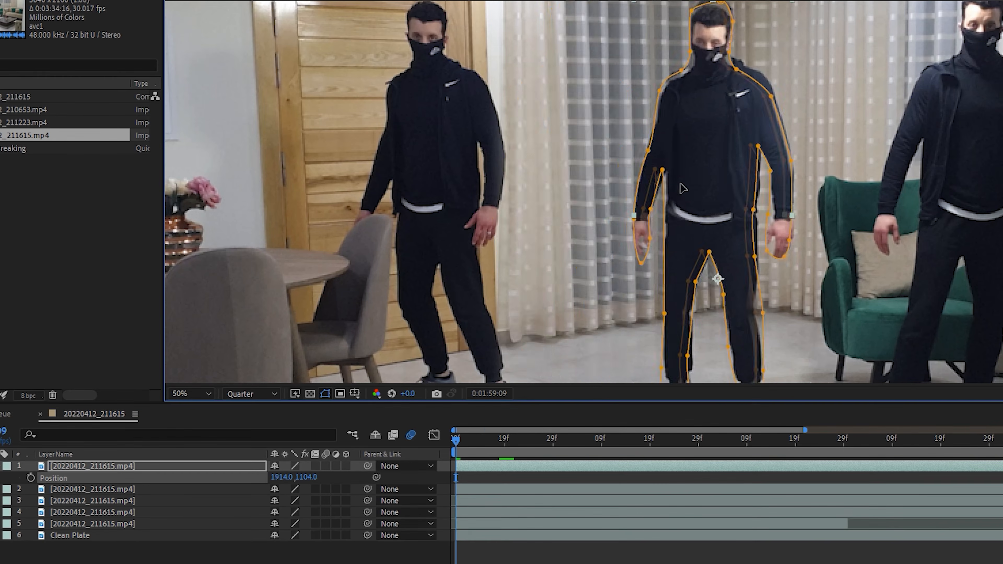
Step: Place the second clone copy at about 1506, 1100, between the left and middle clones, and start its Position keyframes at 0:01:59:09
{"action": "left_click_drag", "start_coordinate": [705, 189], "coordinate": [566, 189]}
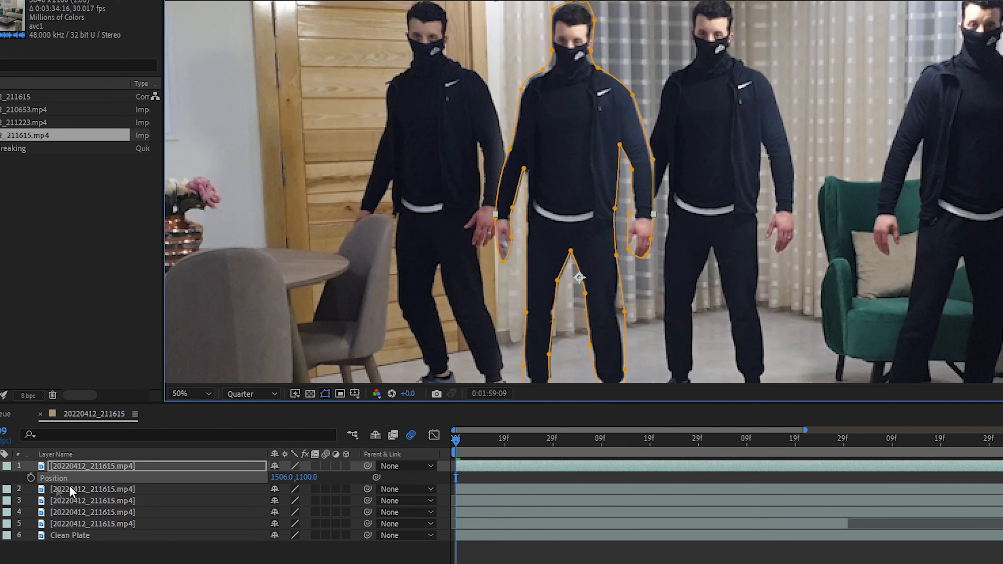
{"action": "left_click", "coordinate": [30, 478]}
{"action": "key", "text": "comma"}
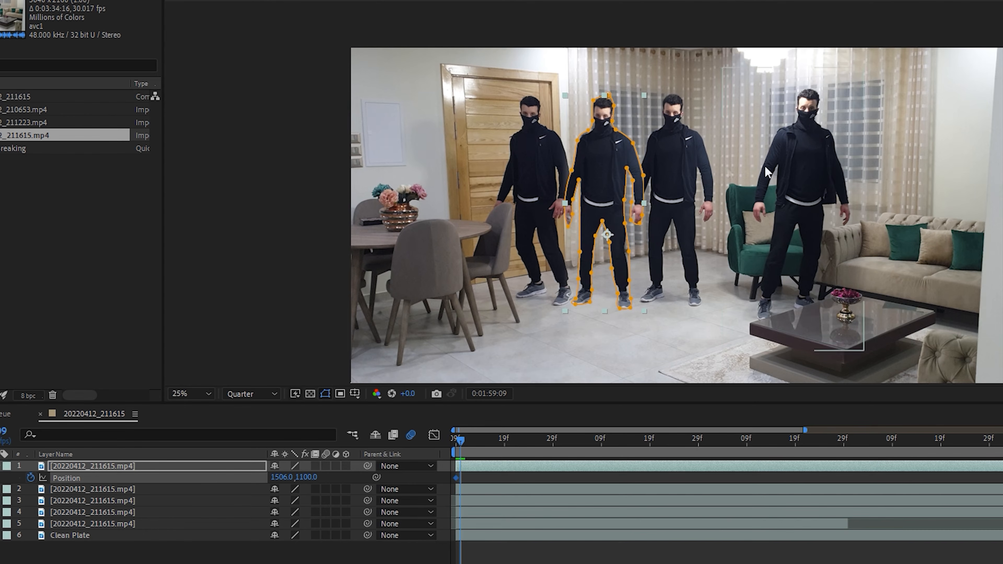
Step: Keyframe the second copy's Position frame by frame, alternating it between the two gaps separating the three clones
{"action": "left_click_drag", "start_coordinate": [620, 169], "coordinate": [596, 171]}
{"action": "left_click_drag", "start_coordinate": [719, 168], "coordinate": [586, 169]}
{"action": "key", "text": "Page_Down"}
{"action": "key", "text": "Page_Down"}
{"action": "key", "text": "Page_Down"}
{"action": "key", "text": "Page_Down"}
{"action": "left_click_drag", "start_coordinate": [586, 169], "coordinate": [711, 166]}
{"action": "key", "text": "Page_Down"}
{"action": "mouse_move", "coordinate": [711, 165]}
{"action": "left_mouse_down"}
{"action": "mouse_move", "coordinate": [574, 169]}
{"action": "mouse_move", "coordinate": [711, 170]}
{"action": "left_mouse_up"}
{"action": "key", "text": "Page_Down"}
{"action": "key", "text": "Page_Down"}
{"action": "left_click_drag", "start_coordinate": [711, 170], "coordinate": [575, 171]}
{"action": "key", "text": "Page_Down"}
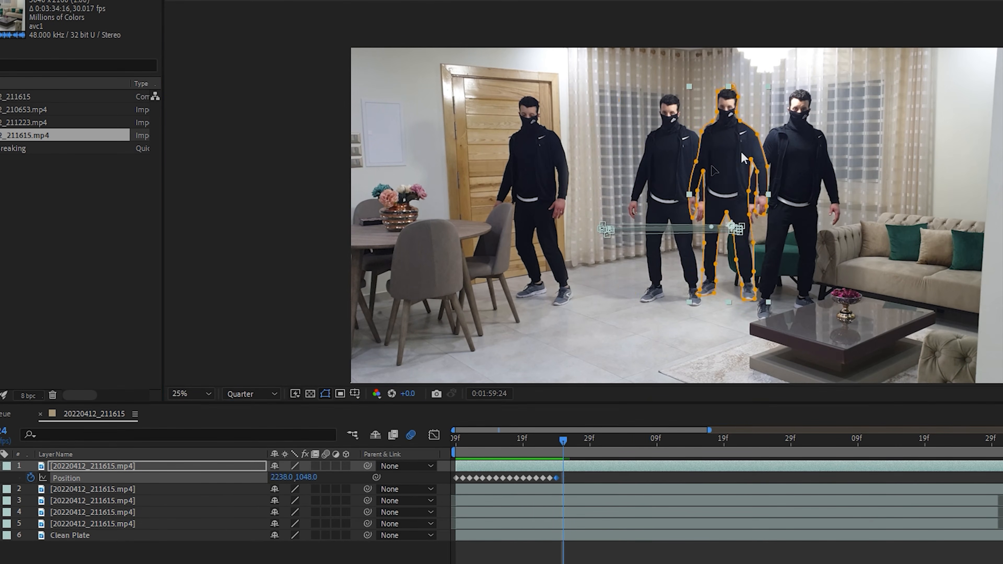
Step: Enable motion blur on the two flickering copies and preview the result from 0:01:59:09
{"action": "key", "text": "u"}
{"action": "left_click", "coordinate": [325, 466]}
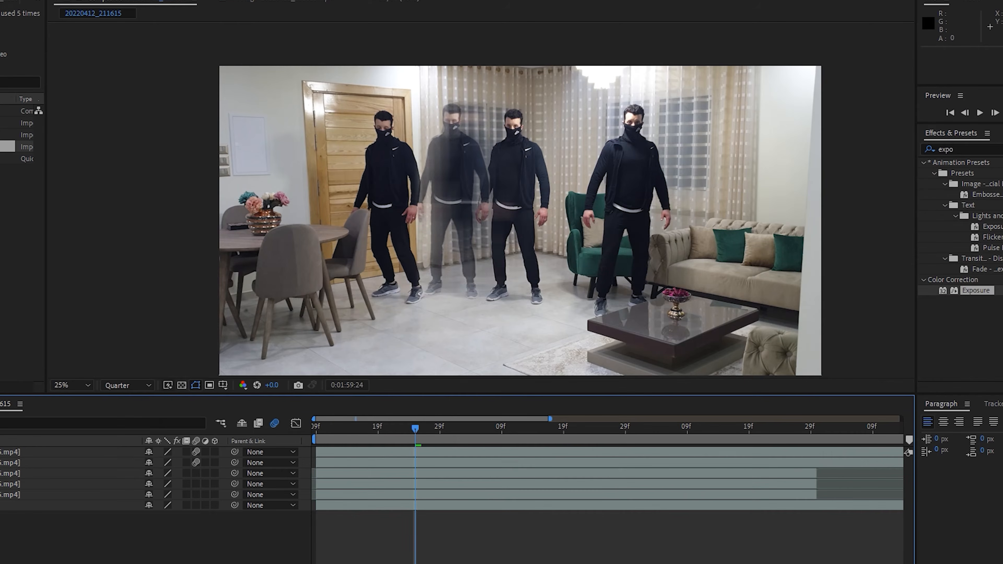
{"action": "left_click_drag", "start_coordinate": [563, 442], "coordinate": [455, 443]}
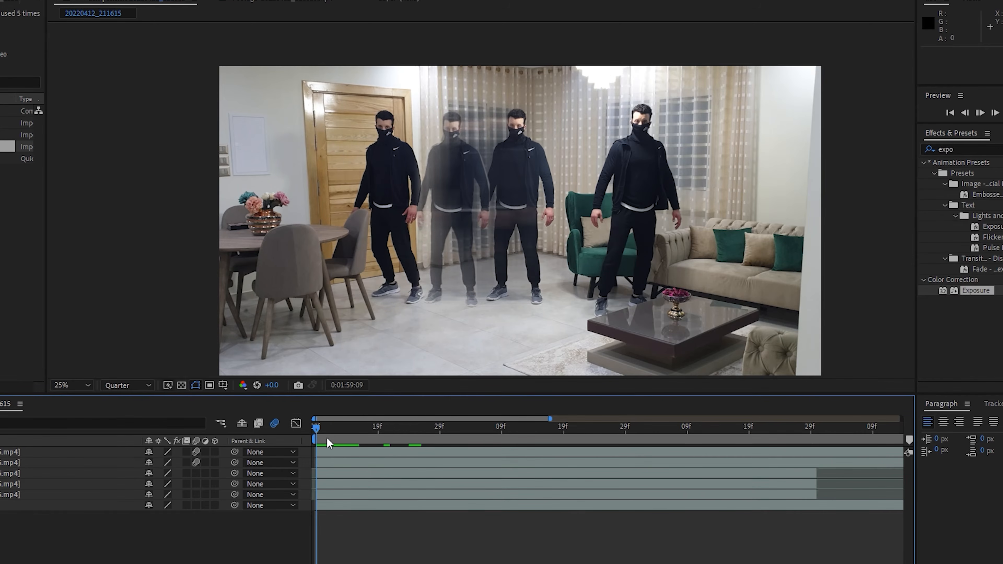
{"action": "key", "text": "space"}
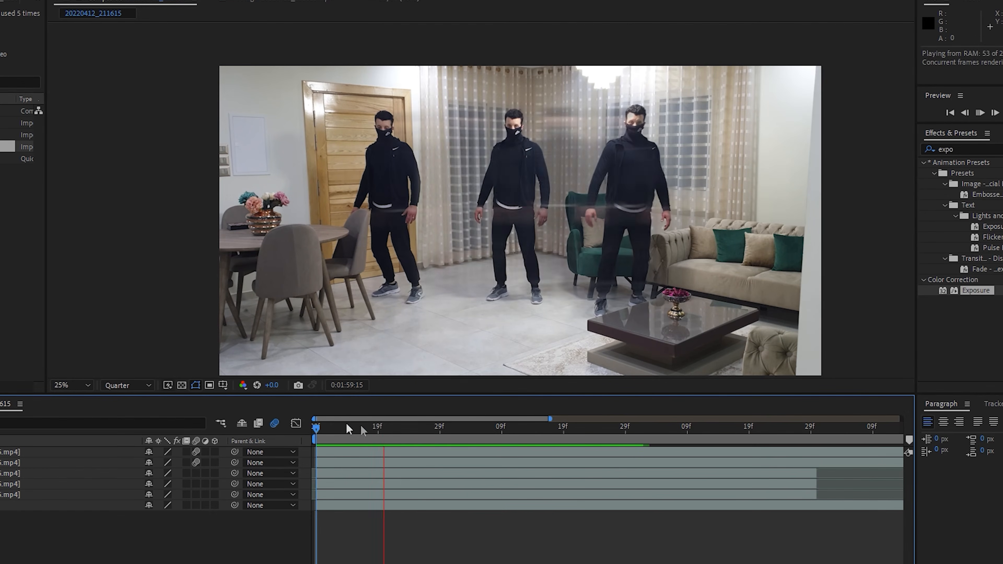
{"action": "left_click_drag", "start_coordinate": [348, 429], "coordinate": [315, 428]}
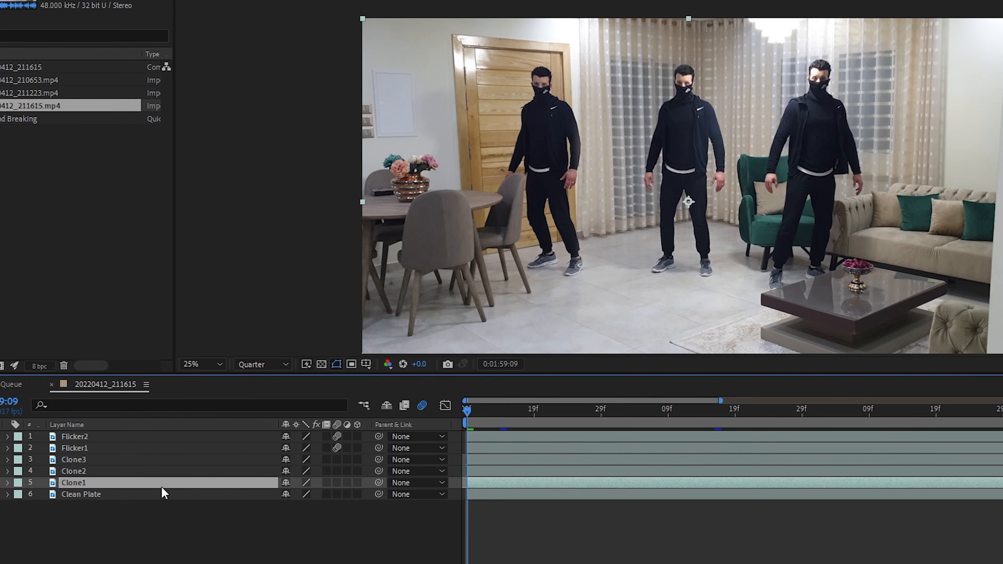
Step: Add the expression wiggle(100,1000) to the Clone1 layer's Opacity and preview the flicker
{"action": "key", "text": "t"}
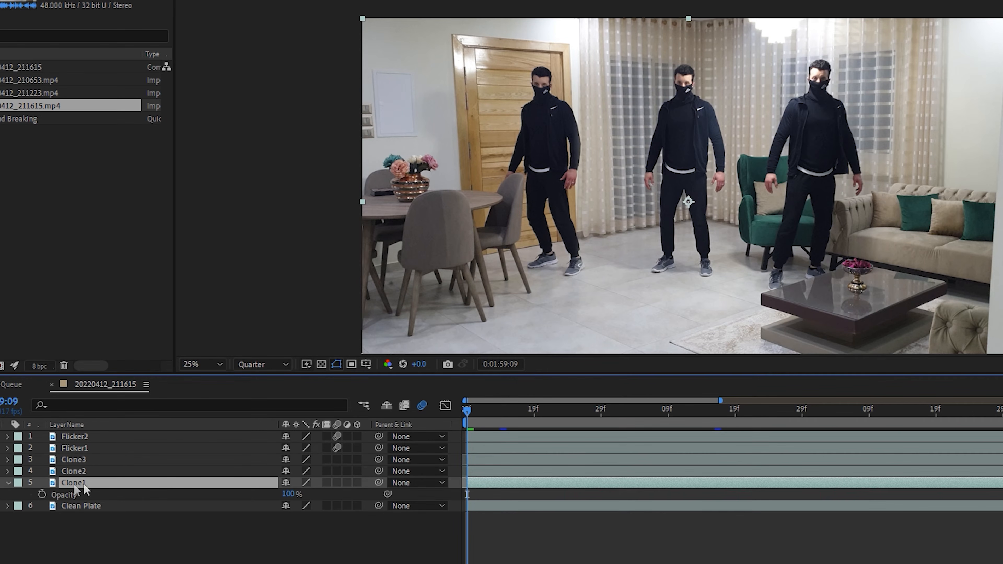
{"action": "left_click", "coordinate": [46, 493], "text": "alt"}
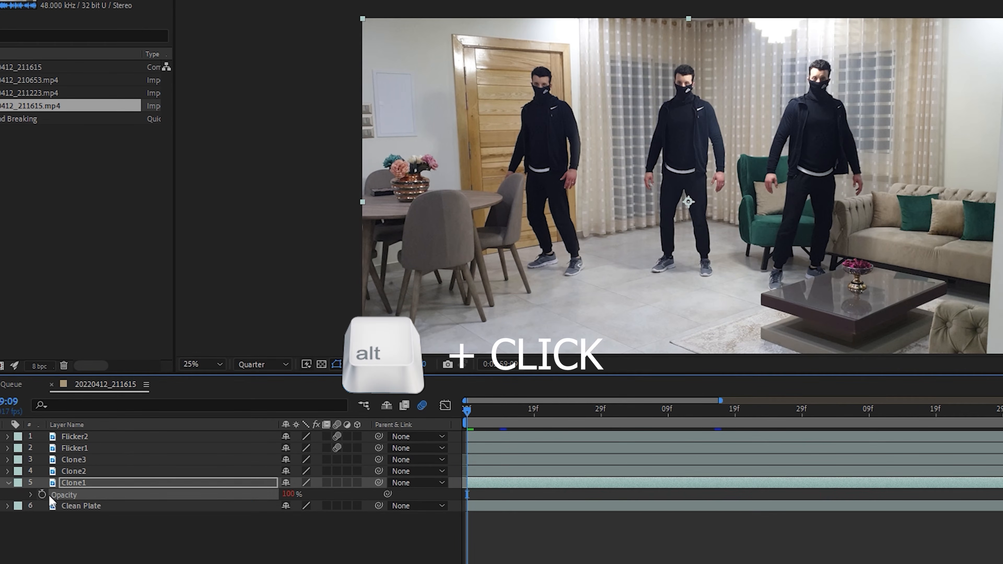
{"action": "type", "text": "wiggle(100,100"}
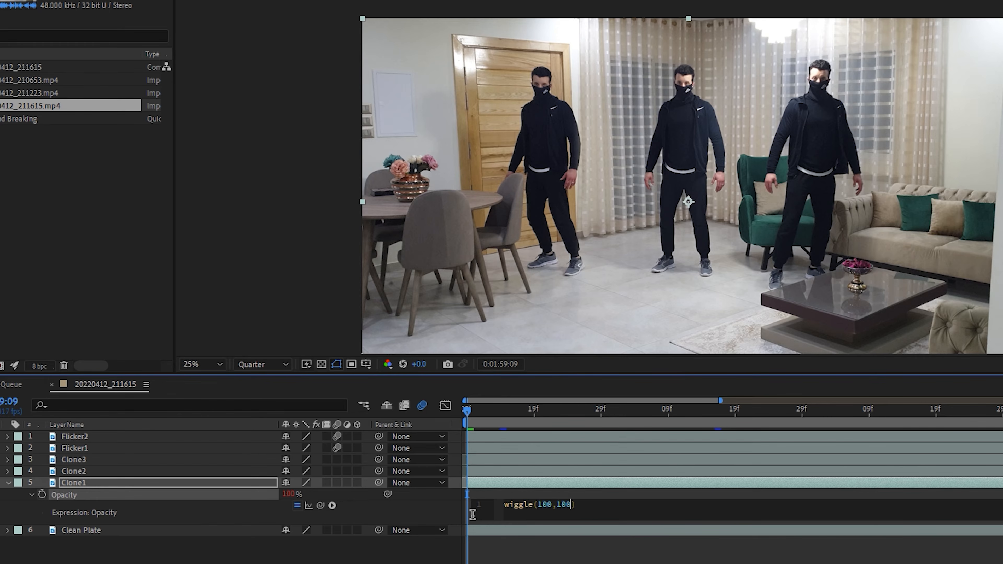
{"action": "left_click", "coordinate": [296, 541]}
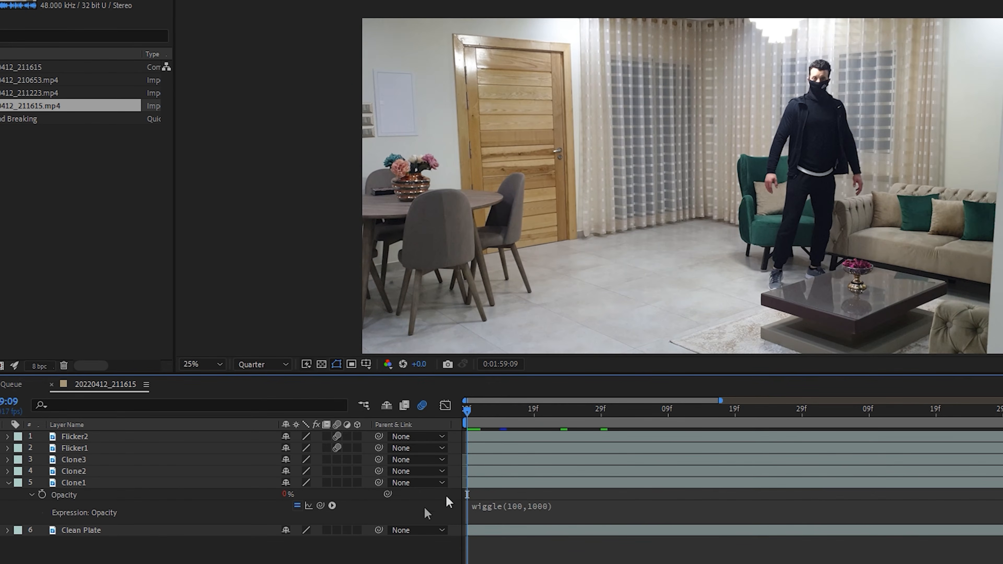
{"action": "key", "text": "space"}
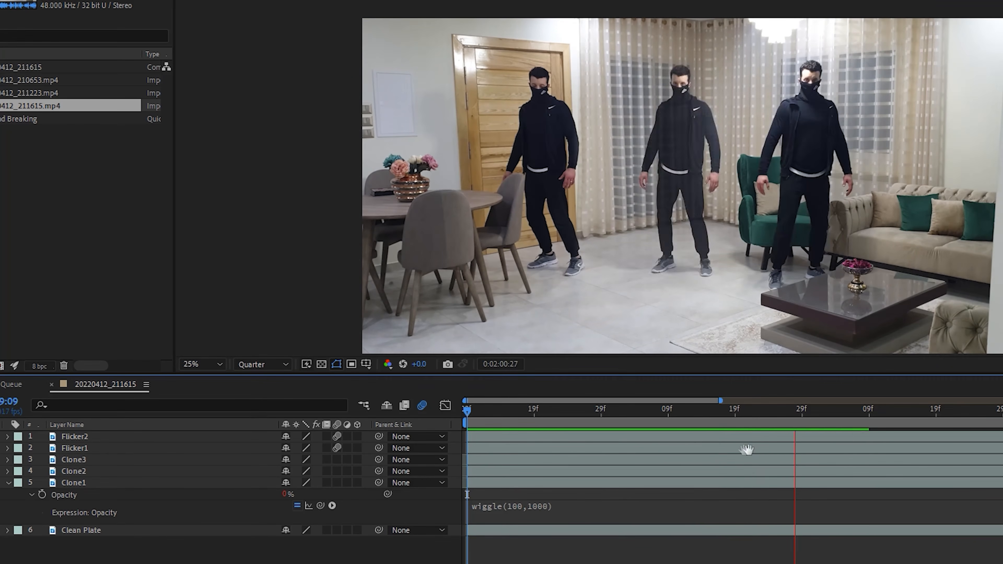